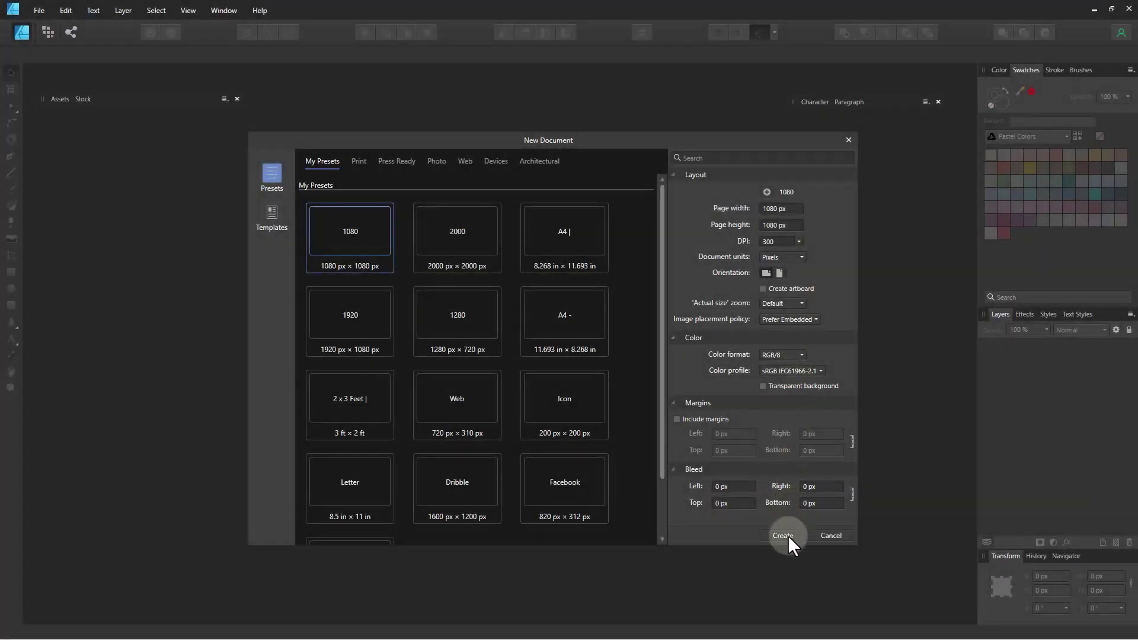
Step: Create a new blank 1080 × 1080 px square document from the 1080 px preset
click(788, 536)
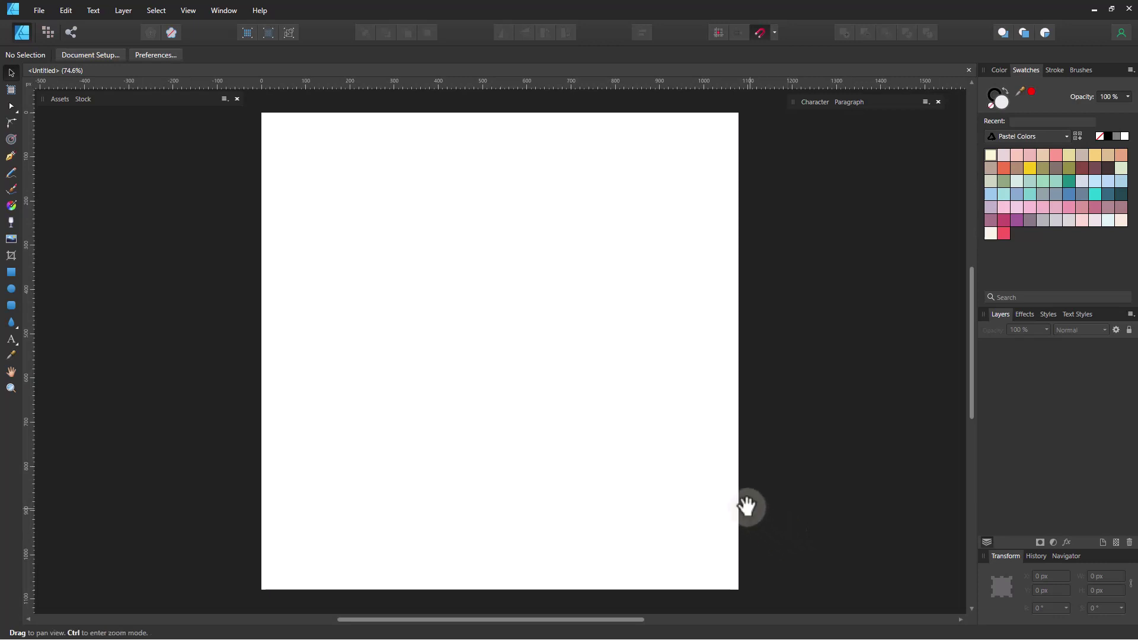
Step: Draw a full-canvas rectangle and fill it with a very dark brown
click(11, 271)
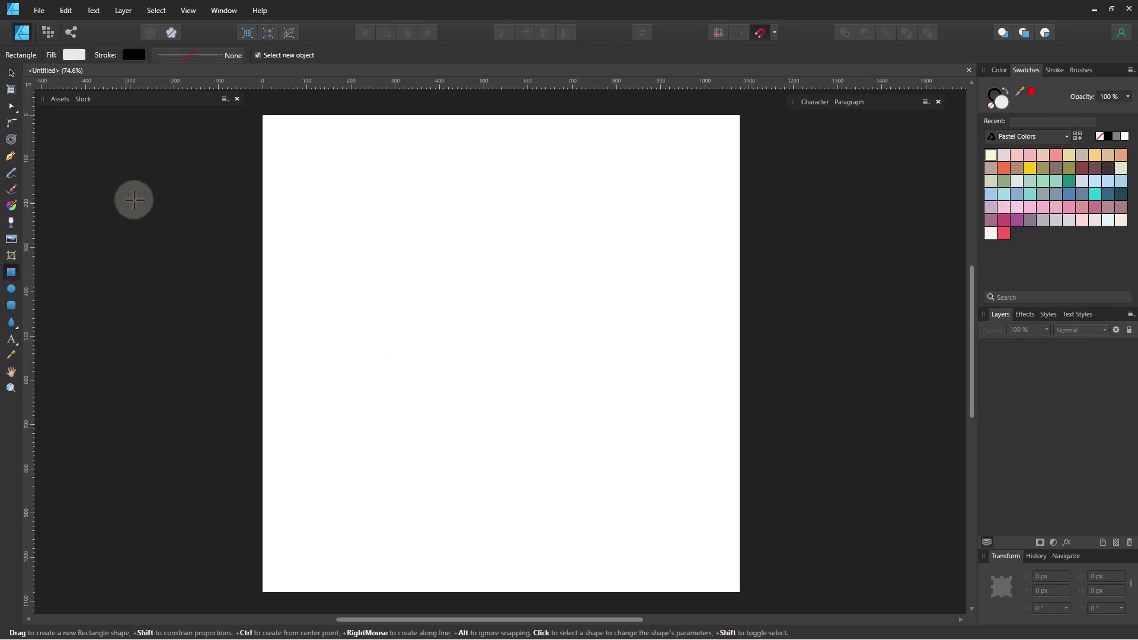
drag(261, 115, 683, 540)
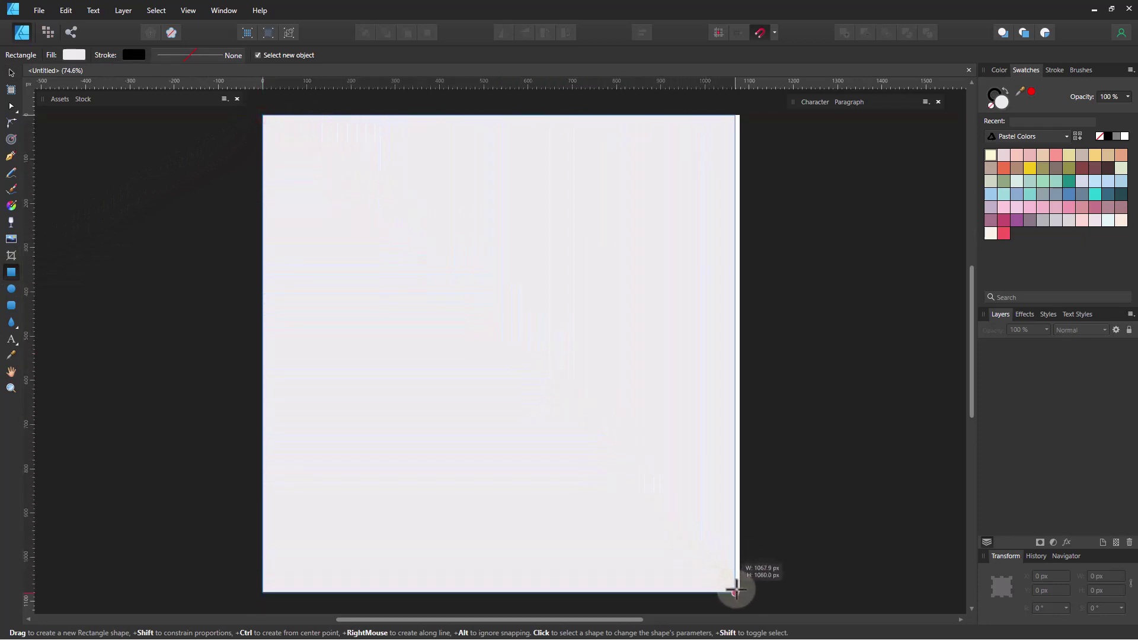
drag(683, 541, 737, 589)
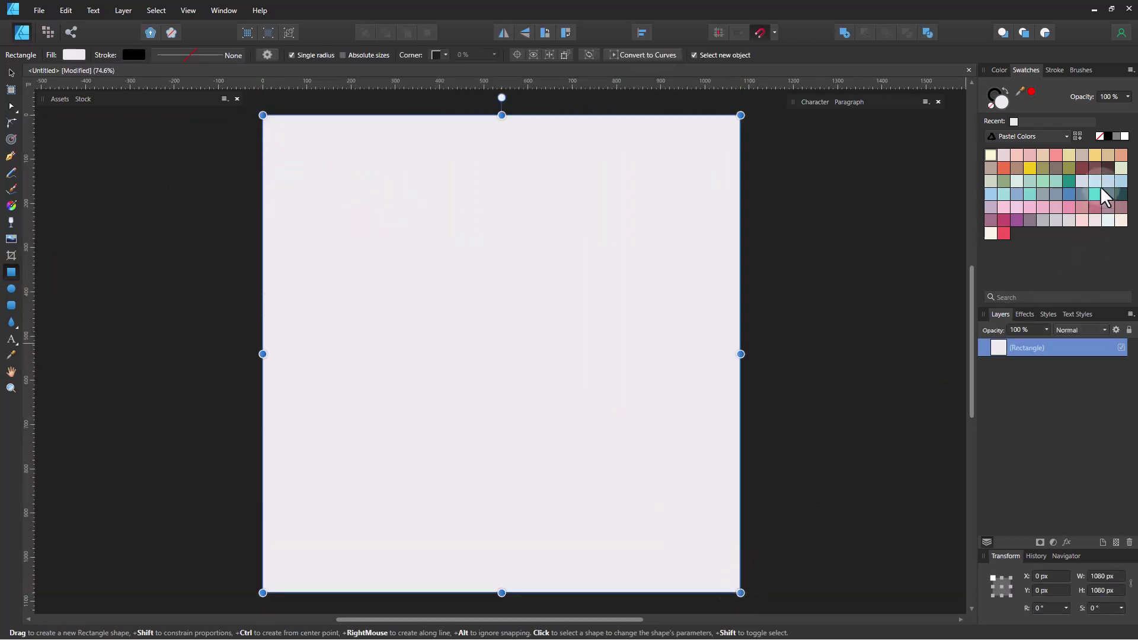
click(1107, 169)
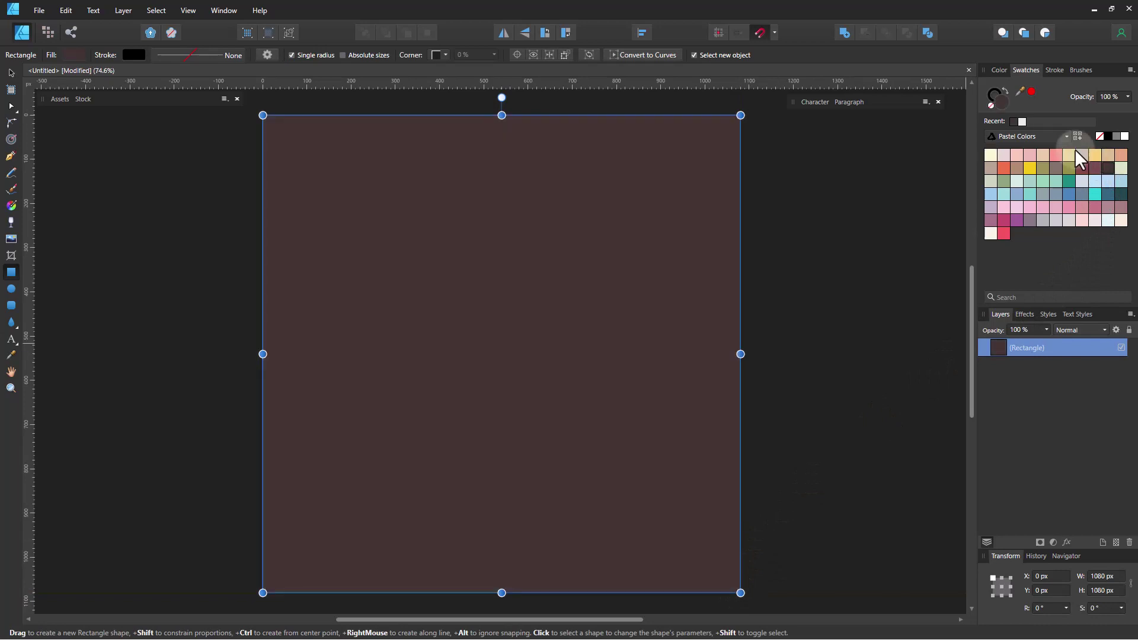
click(999, 70)
click(1044, 122)
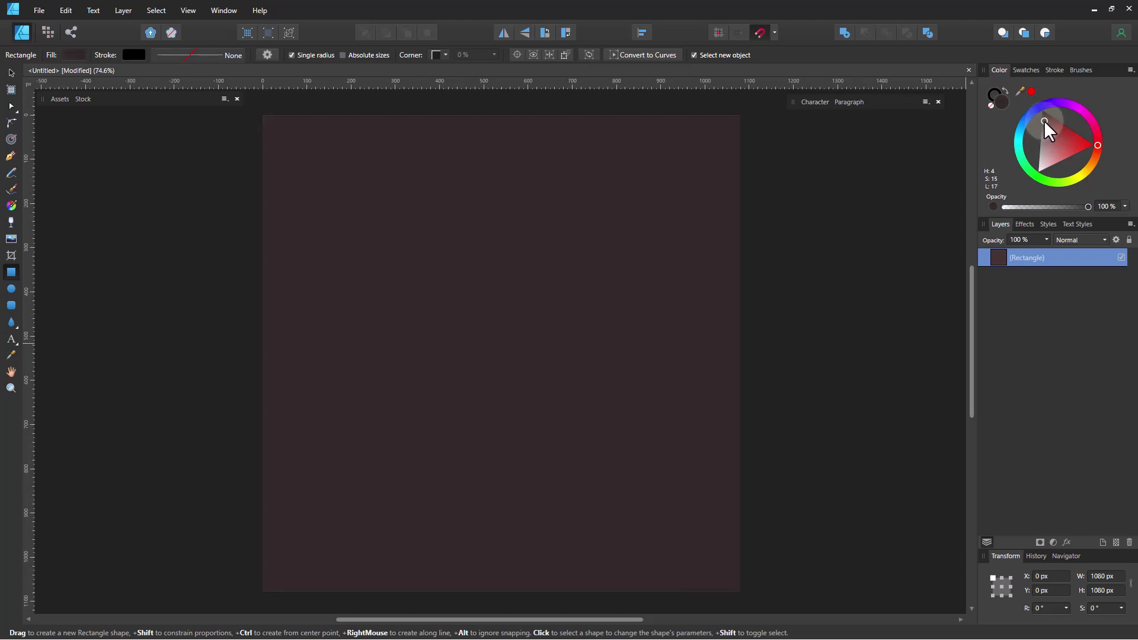
drag(1044, 121, 1045, 122)
Step: Lock the background rectangle and set bright red as the fill for new shapes
click(1128, 240)
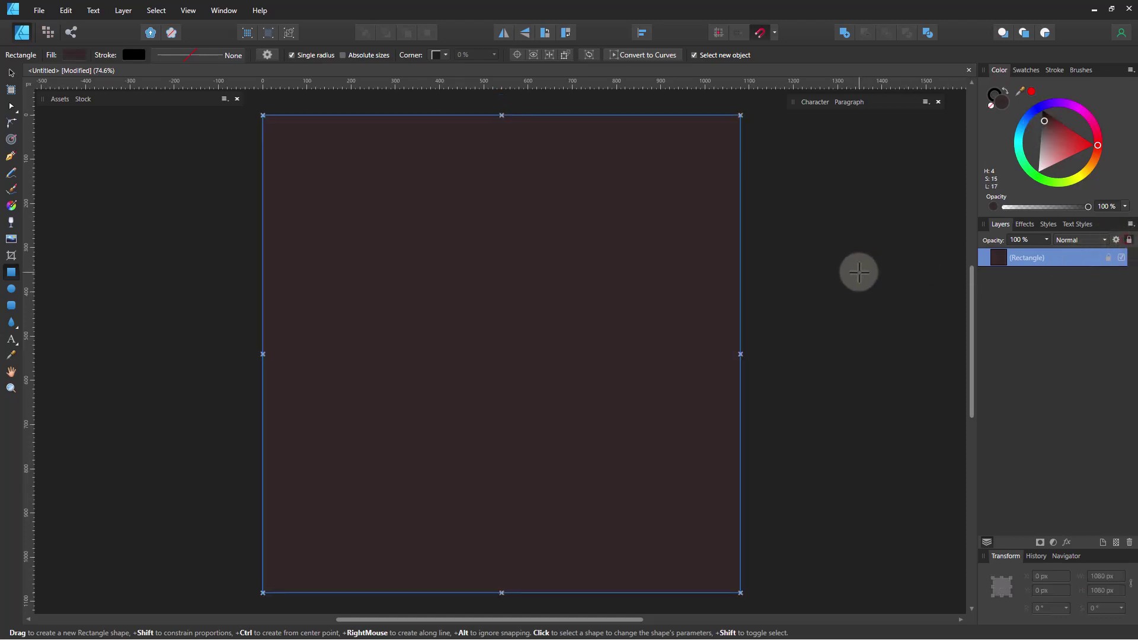
click(859, 272)
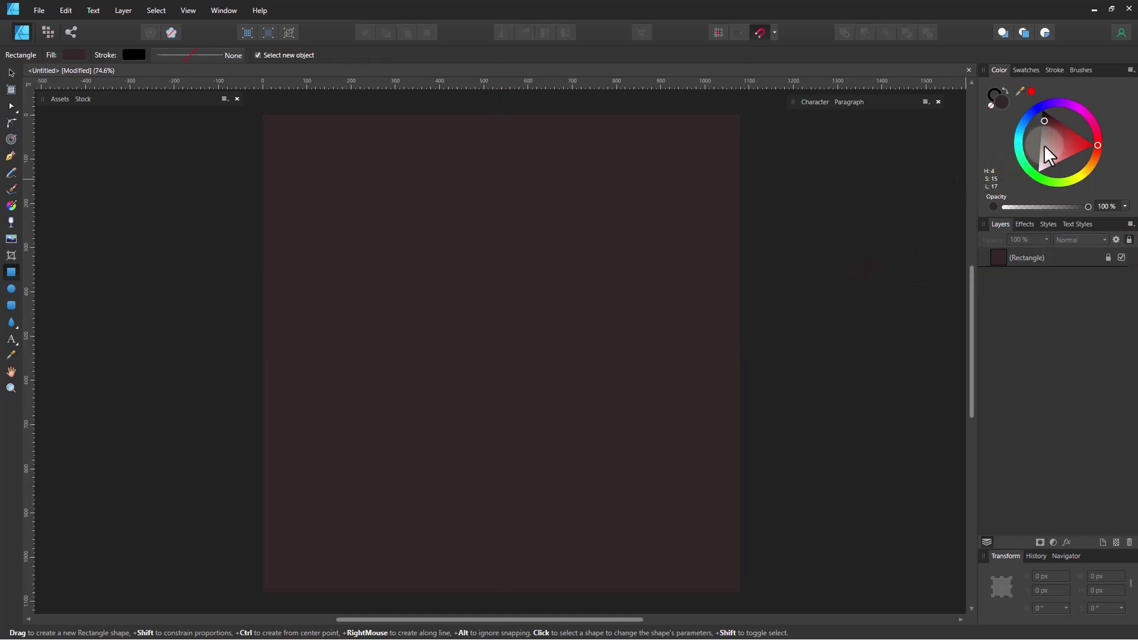
drag(1050, 123, 1090, 142)
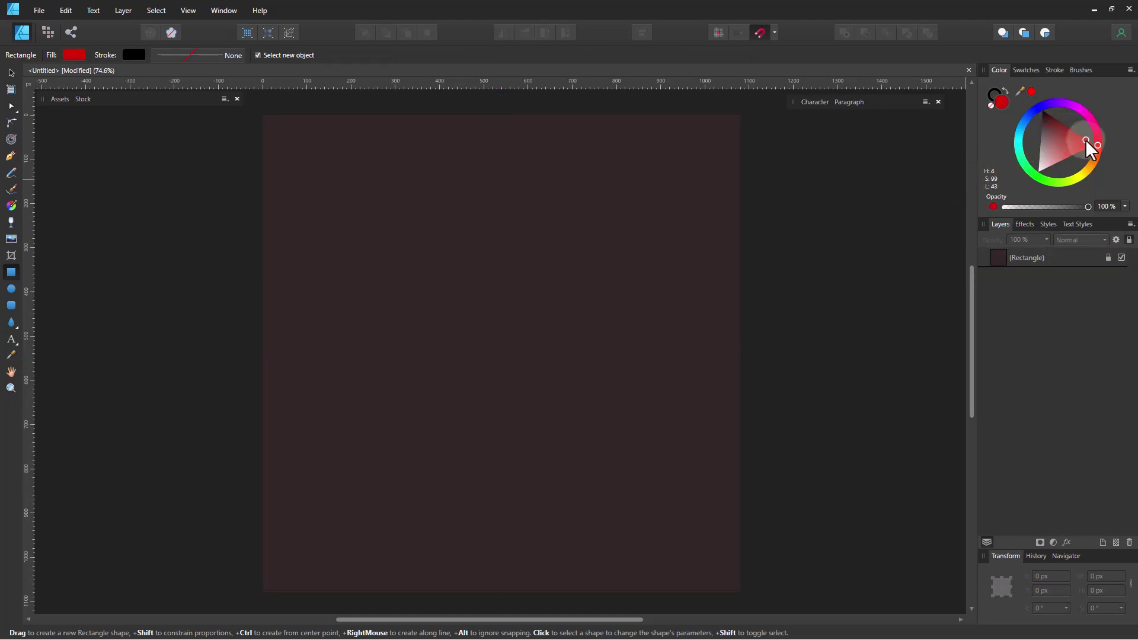
click(1027, 72)
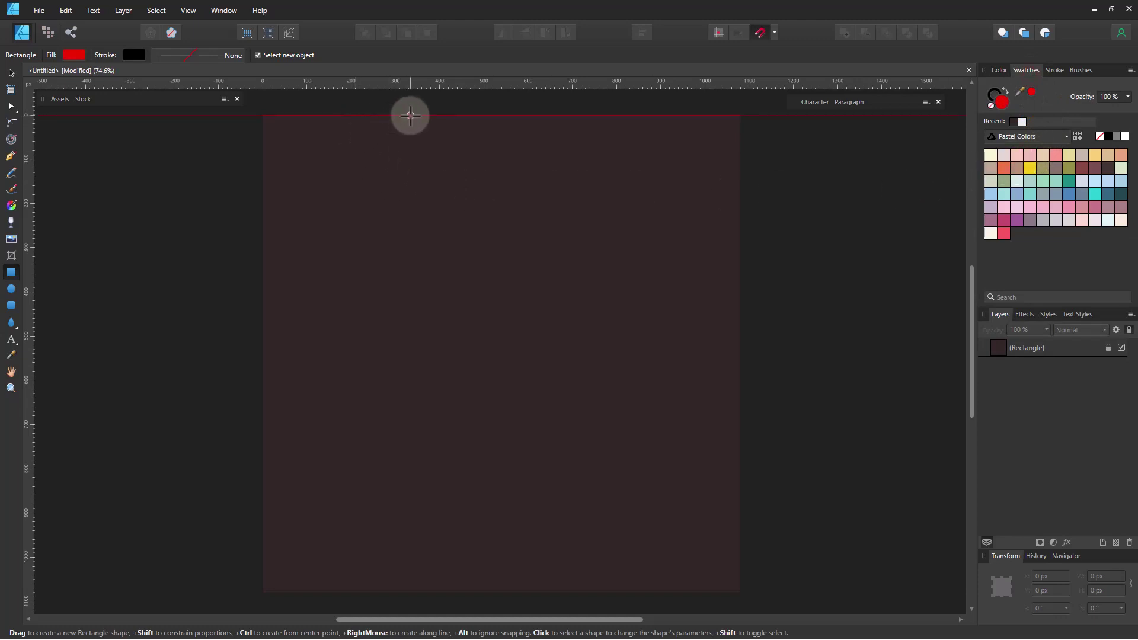
Step: Draw a 453 × 1080 px deep red rectangle along the left edge and lock it
drag(443, 115, 263, 592)
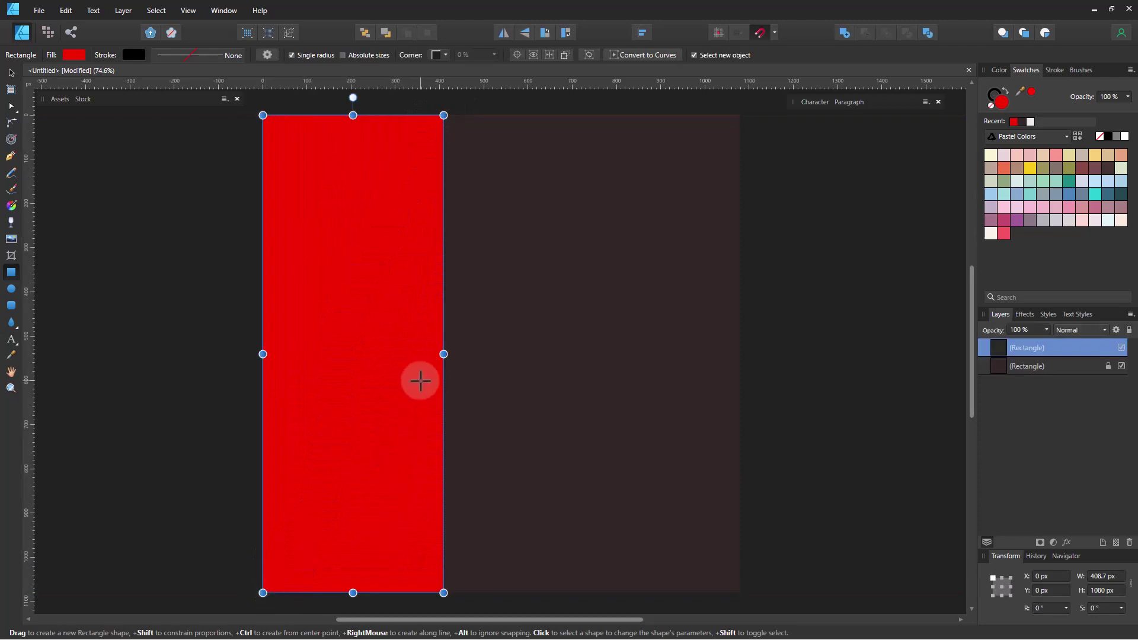
drag(443, 354, 463, 353)
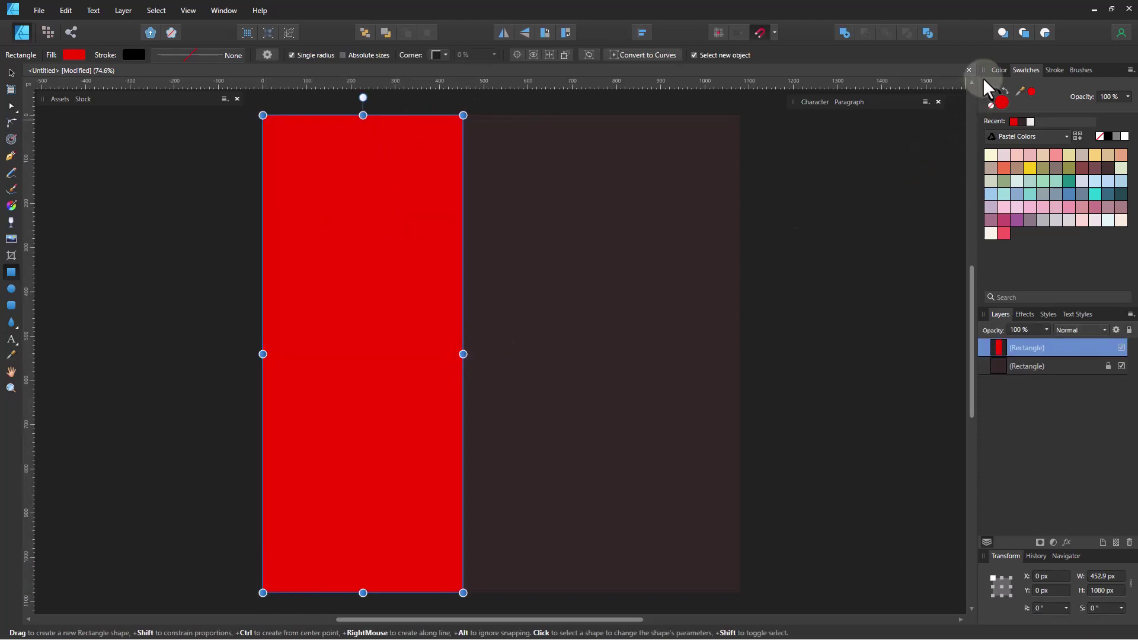
click(999, 70)
mouse_move(1081, 144)
mouse_down()
mouse_move(1075, 134)
mouse_move(1096, 148)
mouse_up()
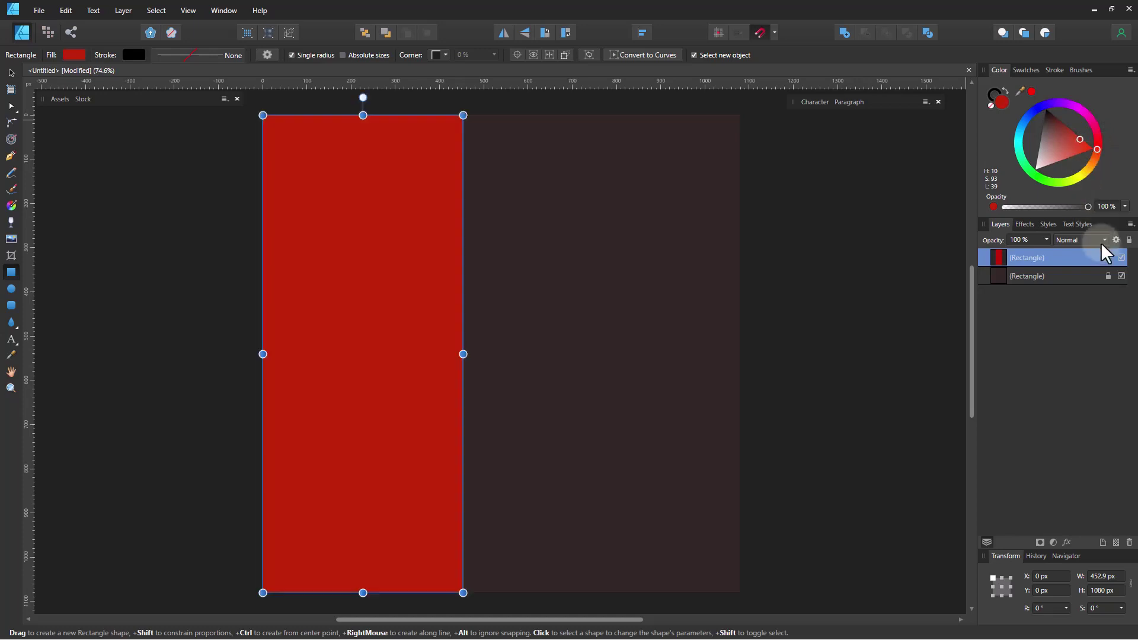
click(1129, 239)
click(701, 300)
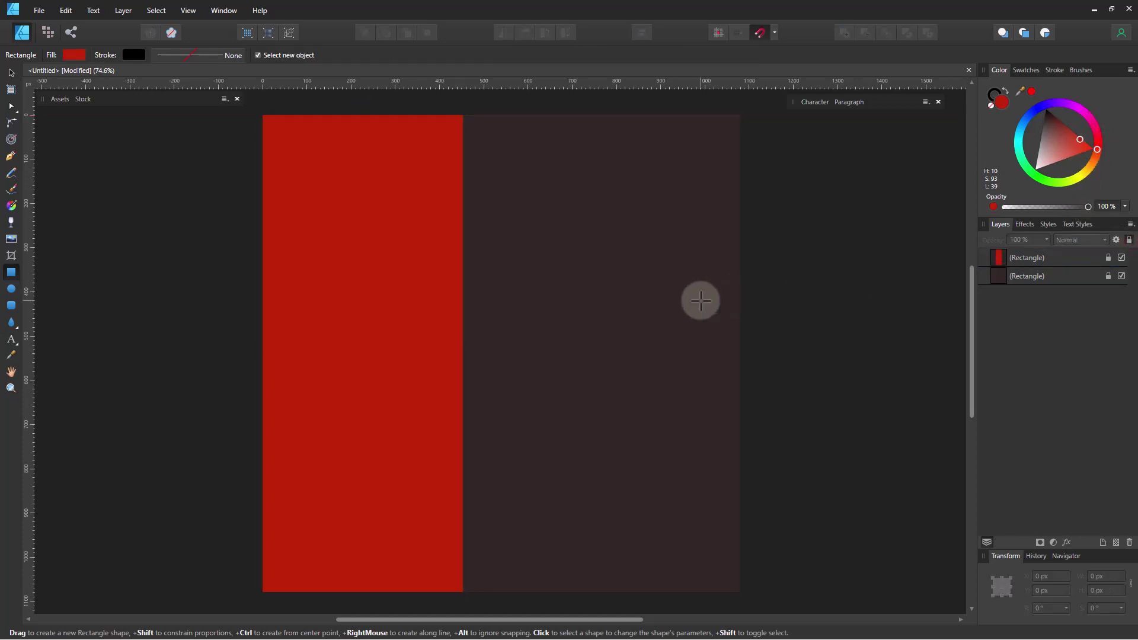
Step: Place a Rectangle photo frame from the Frames and Borders assets onto the canvas
click(60, 105)
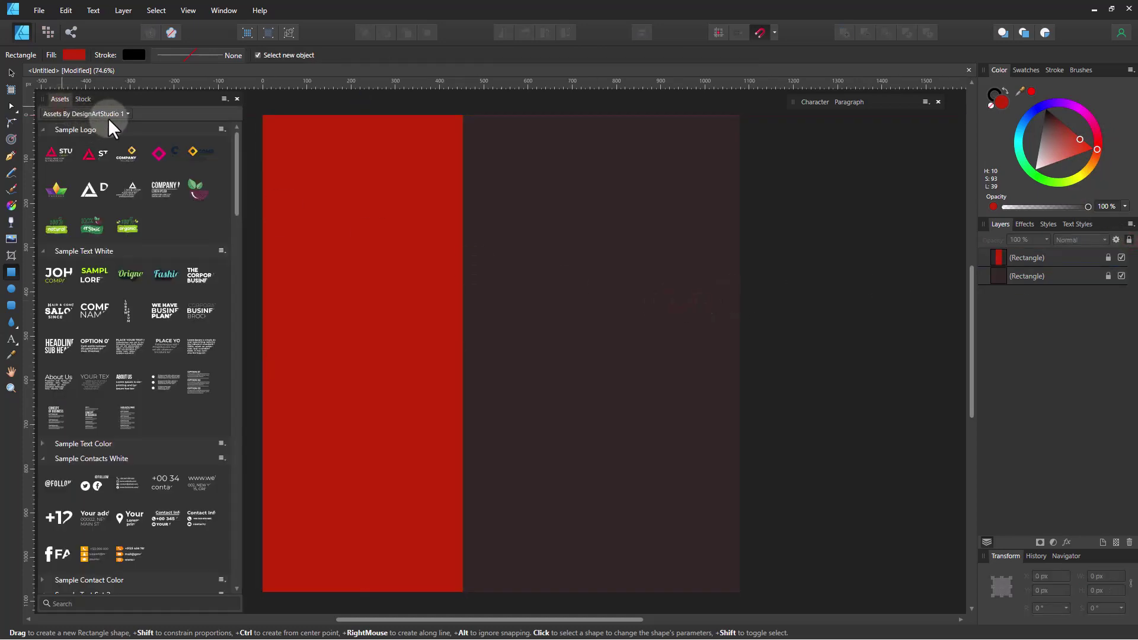
click(126, 115)
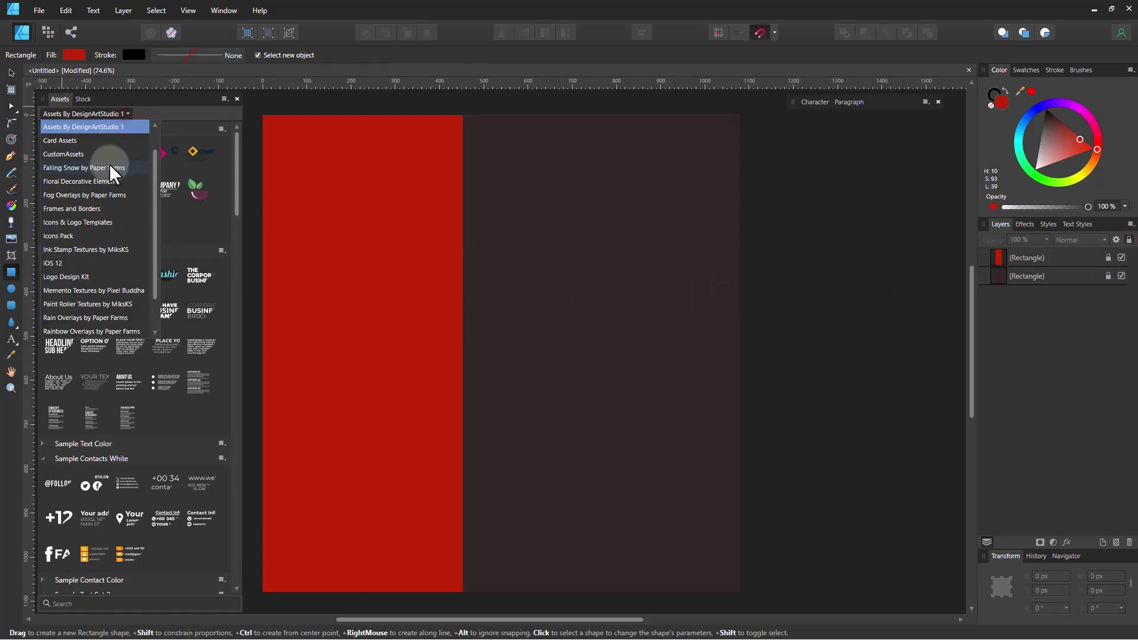
click(98, 208)
key(v)
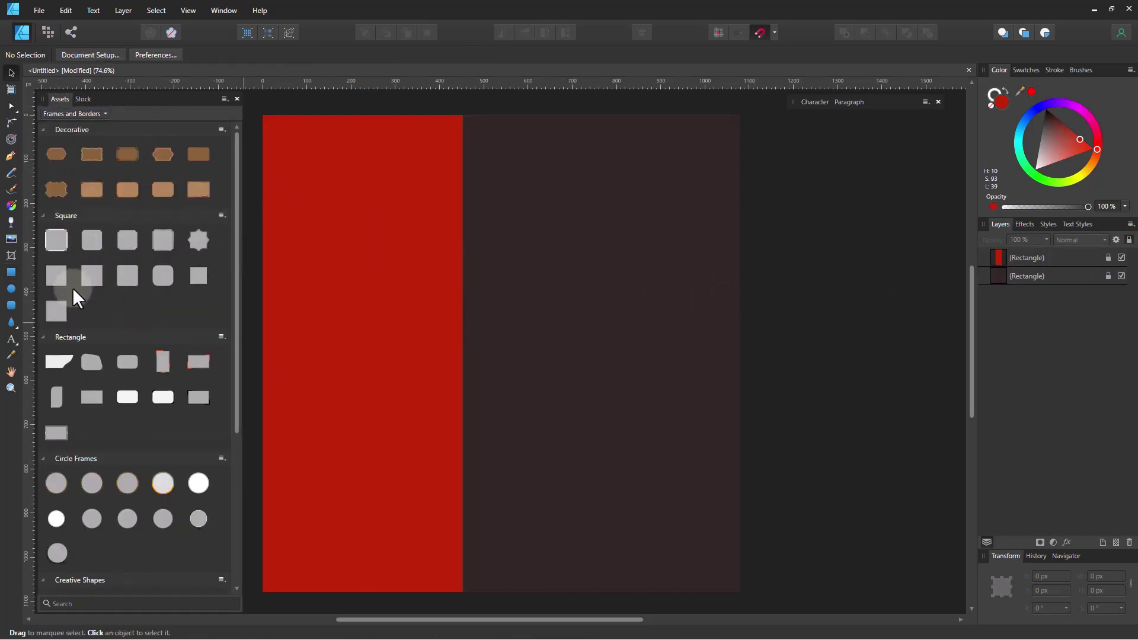
drag(59, 362, 418, 287)
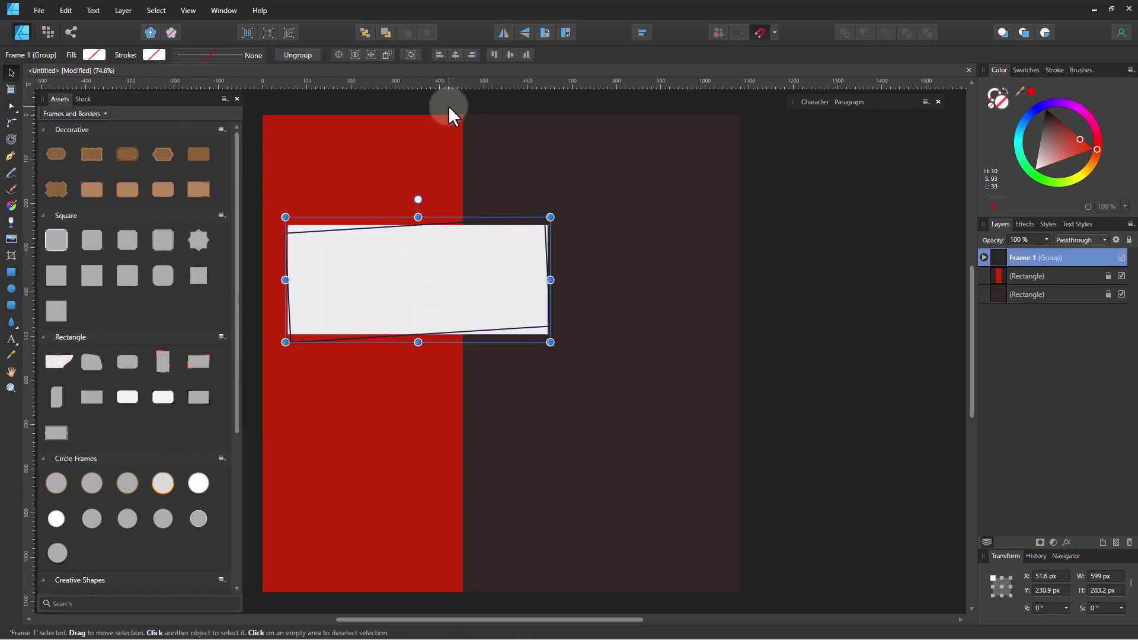
Step: Rotate the frame 90° and resize it into a tall frame over the red strip's edge
click(545, 33)
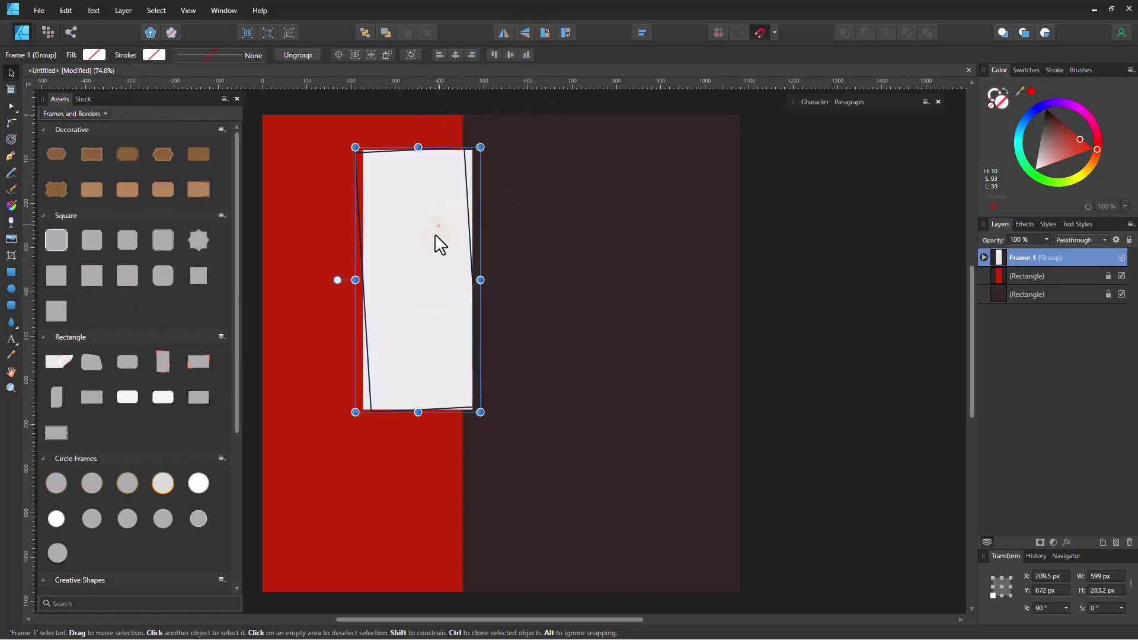
drag(406, 223, 402, 312)
drag(446, 231, 503, 208)
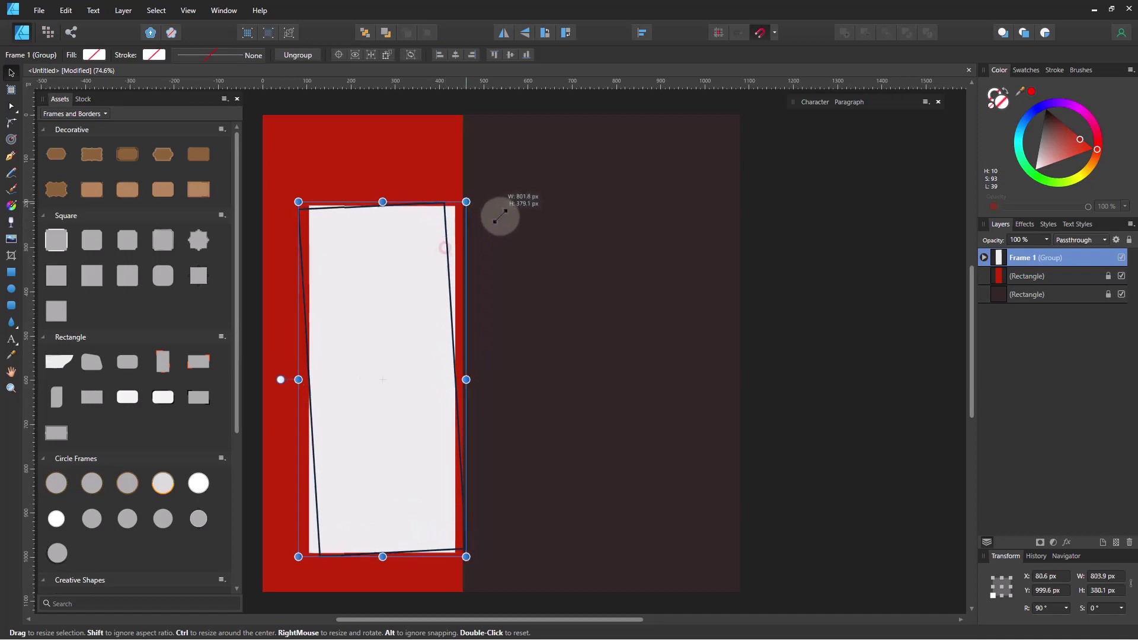
mouse_move(472, 379)
mouse_down()
mouse_move(484, 377)
mouse_move(459, 371)
mouse_up()
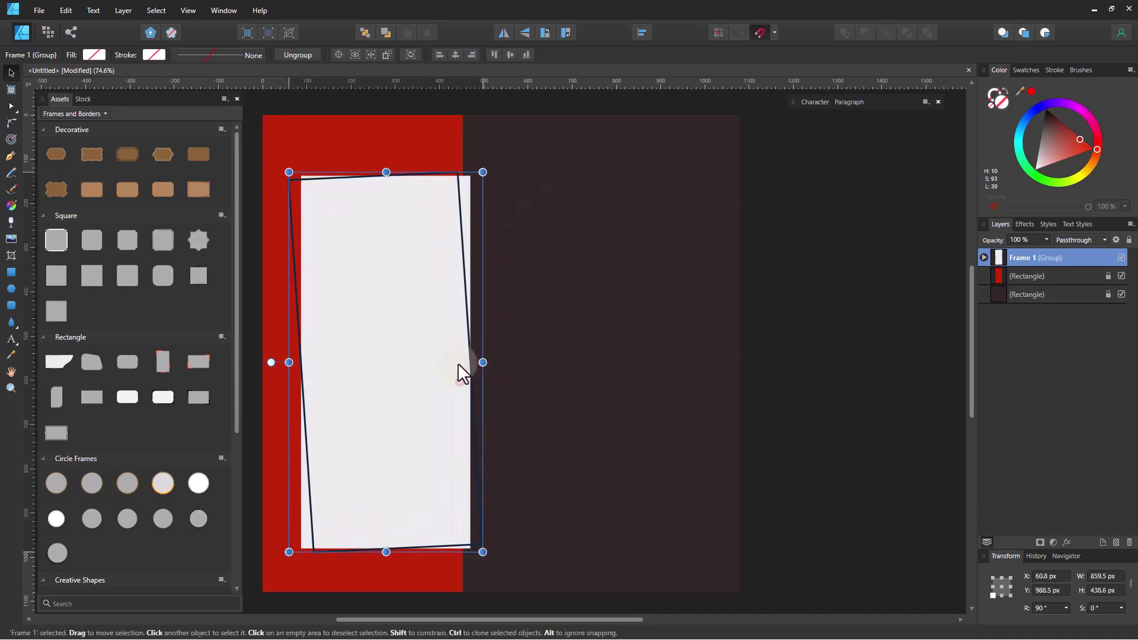
mouse_move(475, 170)
mouse_down()
mouse_move(495, 163)
mouse_move(461, 227)
mouse_move(466, 206)
mouse_up()
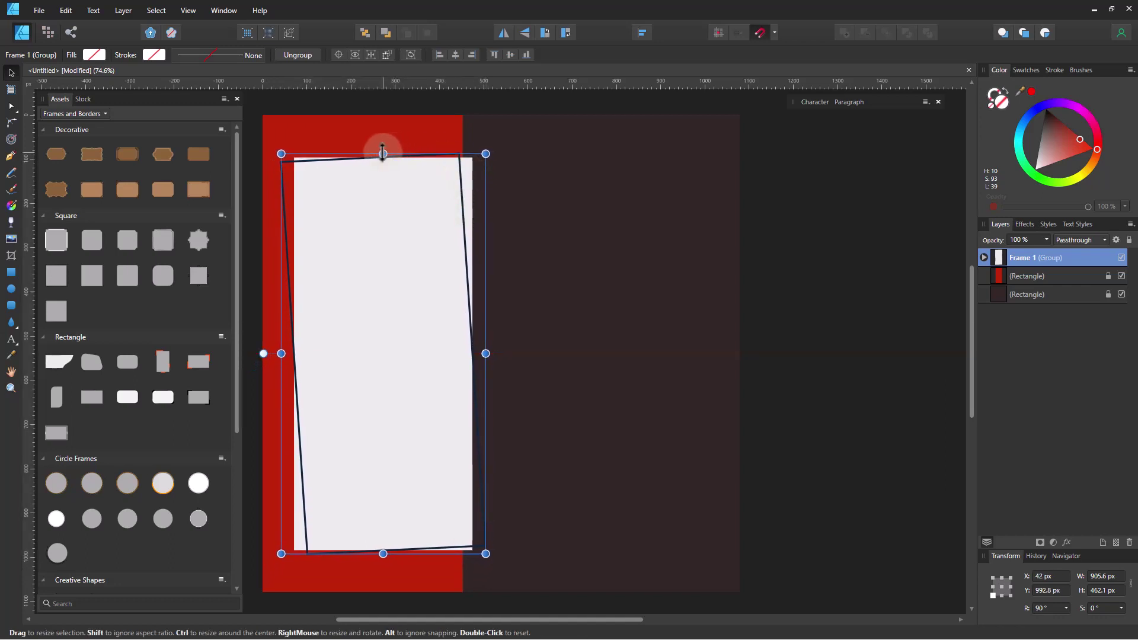
drag(485, 154, 474, 175)
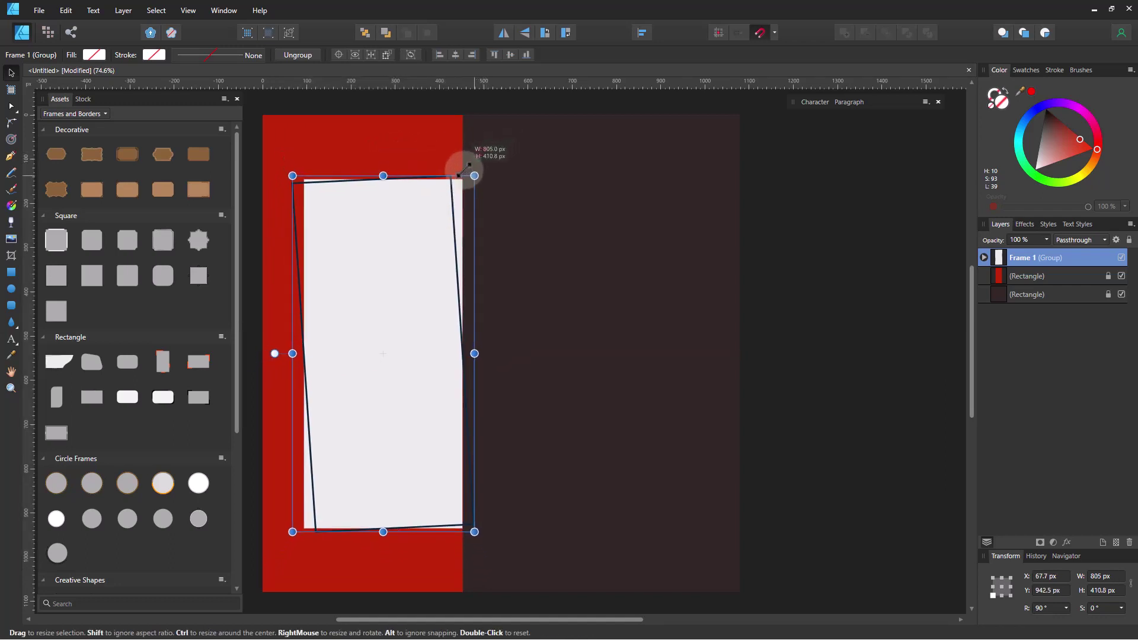
drag(474, 353, 459, 354)
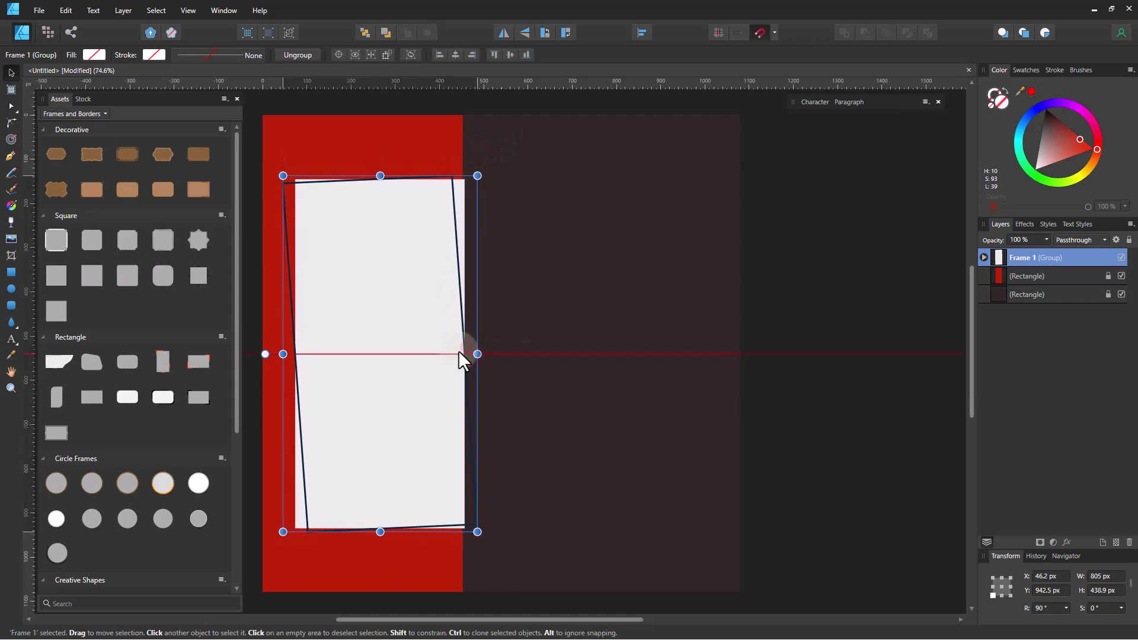
click(484, 175)
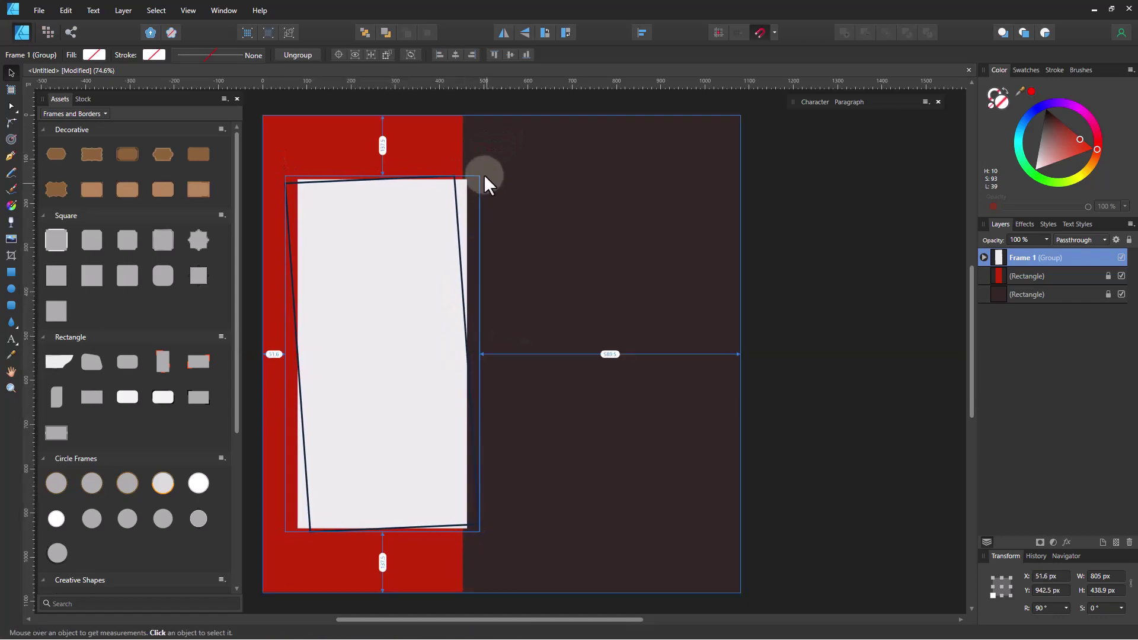
click(456, 193)
drag(480, 175, 482, 170)
Step: Make the frame's outline stroke white and nudge the frame slightly left
double_click(460, 225)
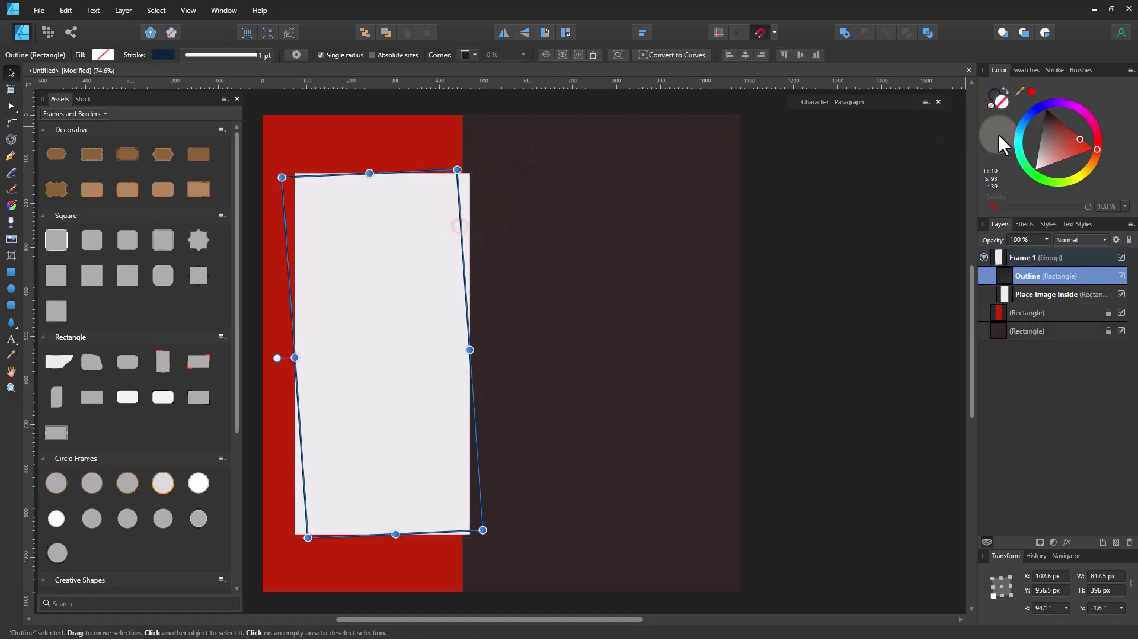
click(1077, 132)
drag(1078, 130, 1113, 110)
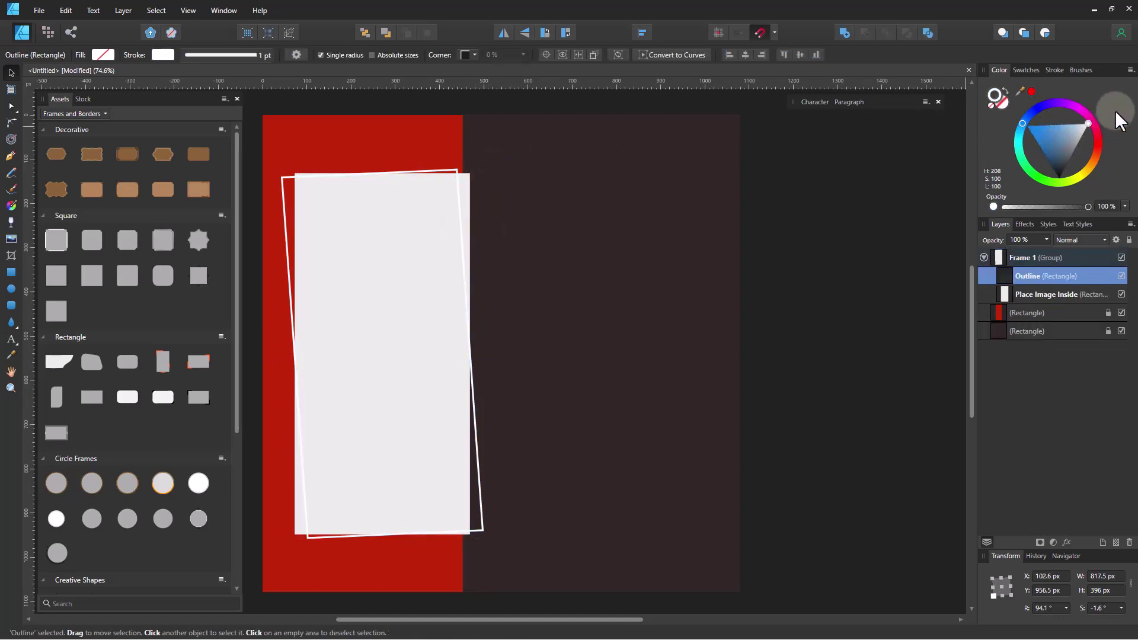
click(533, 338)
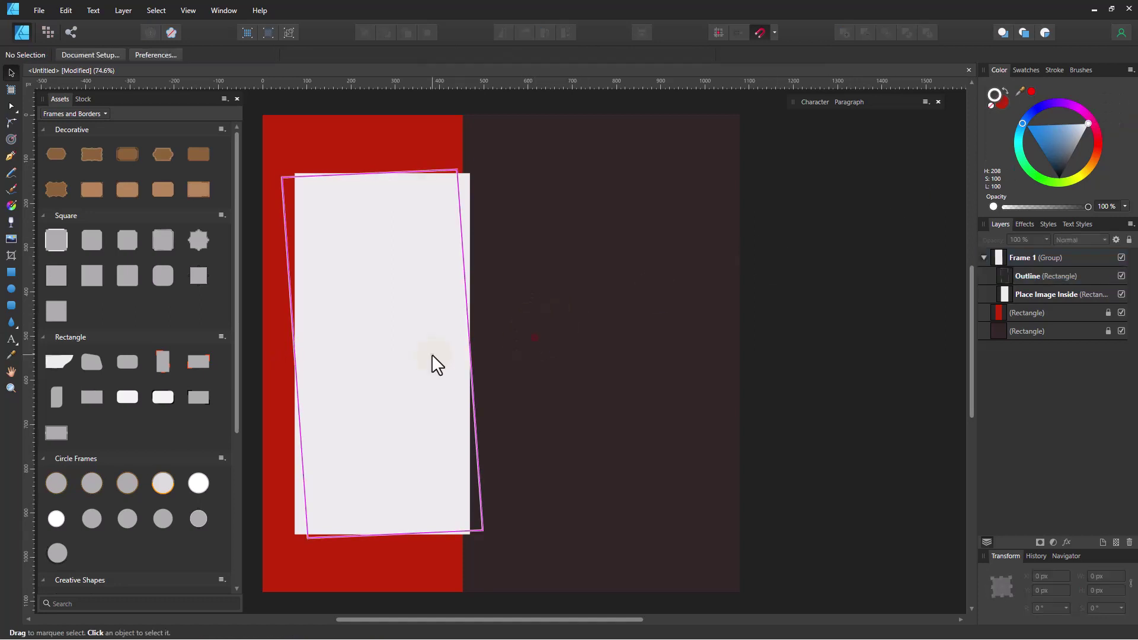
click(432, 353)
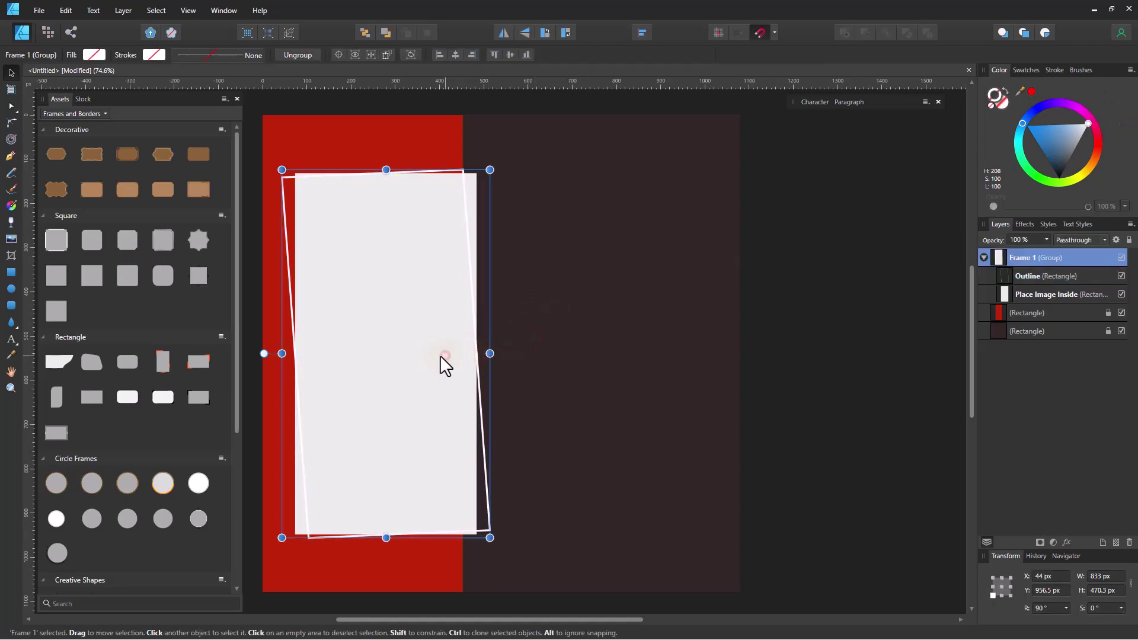
drag(439, 356, 442, 354)
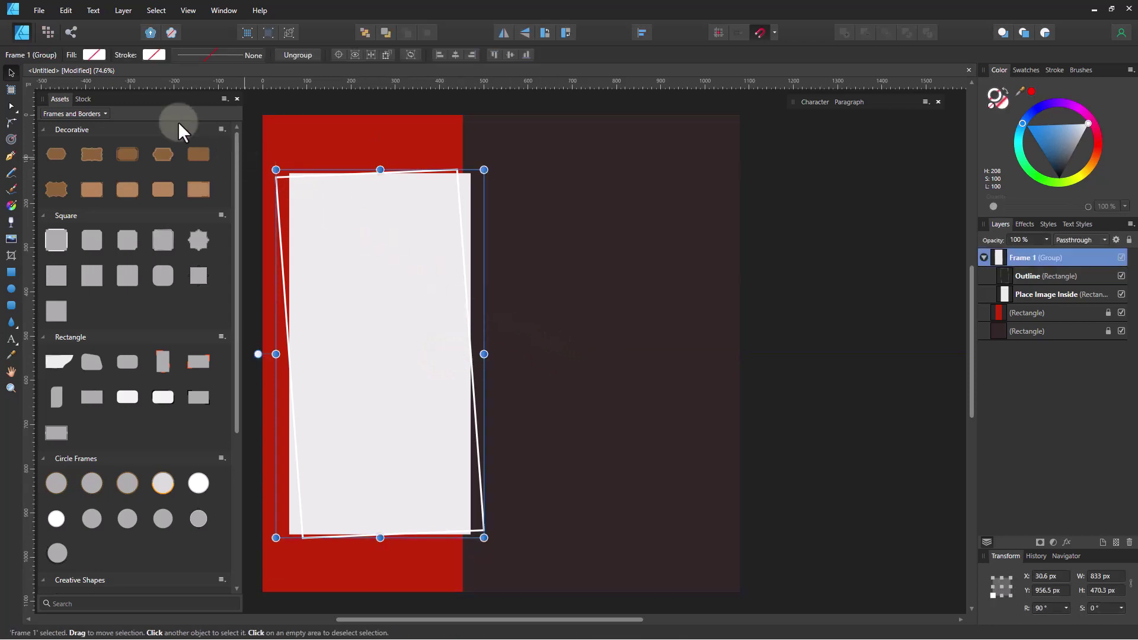
Step: Search stock photos for 'jeans', drop one onto the frame and scale it down
click(88, 97)
text(je)
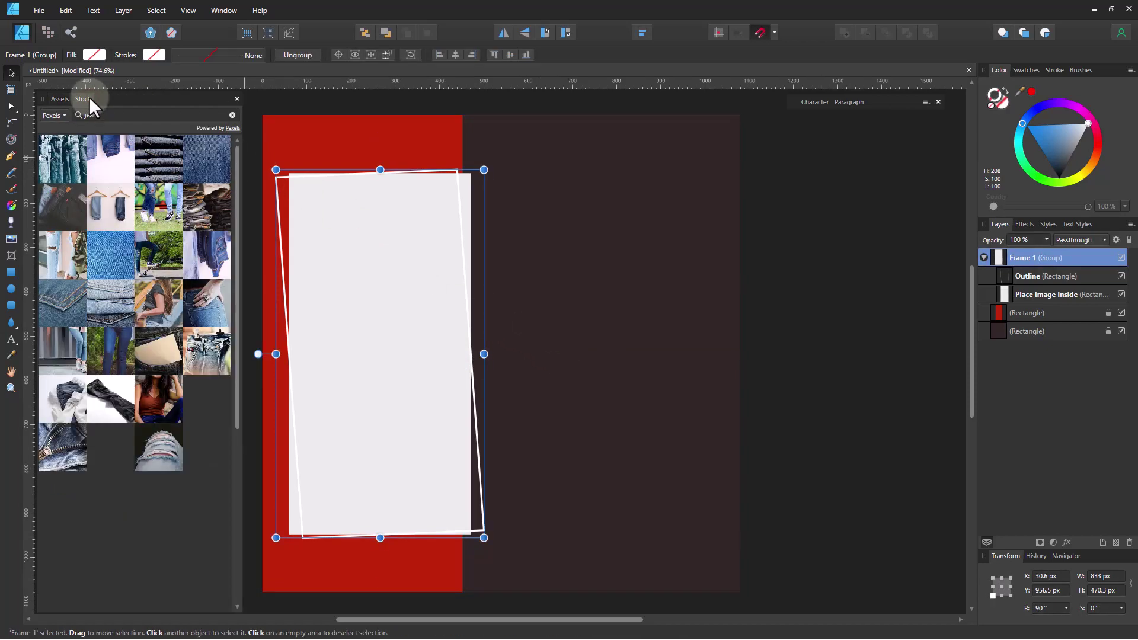
text(ans)
drag(77, 535, 446, 353)
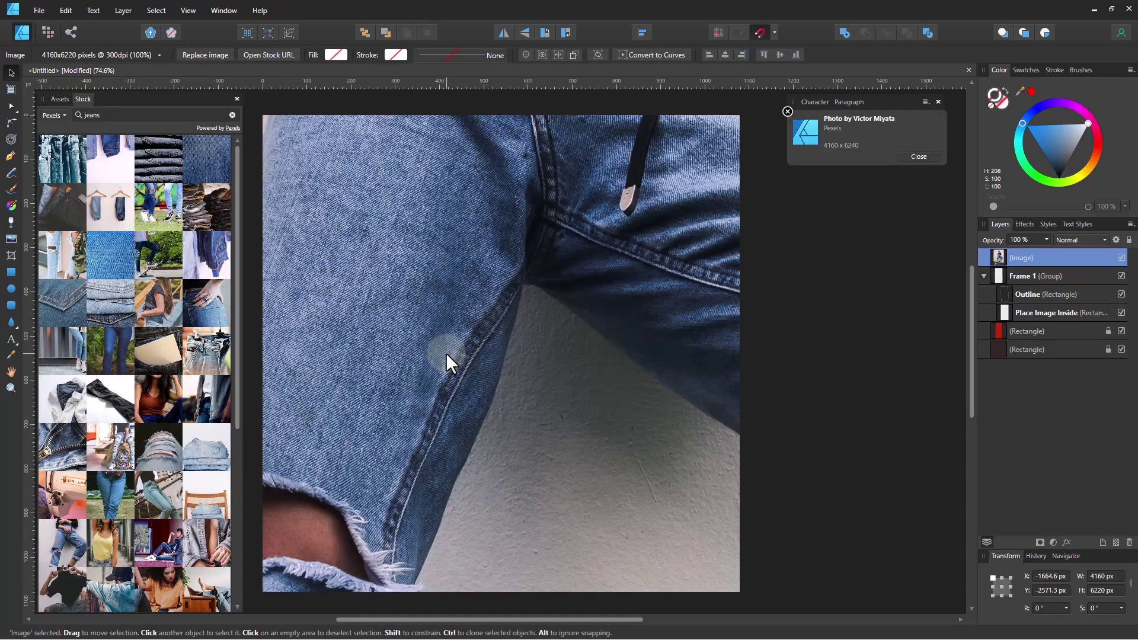
scroll(510, 377, down, 3)
scroll(509, 377, down, 3)
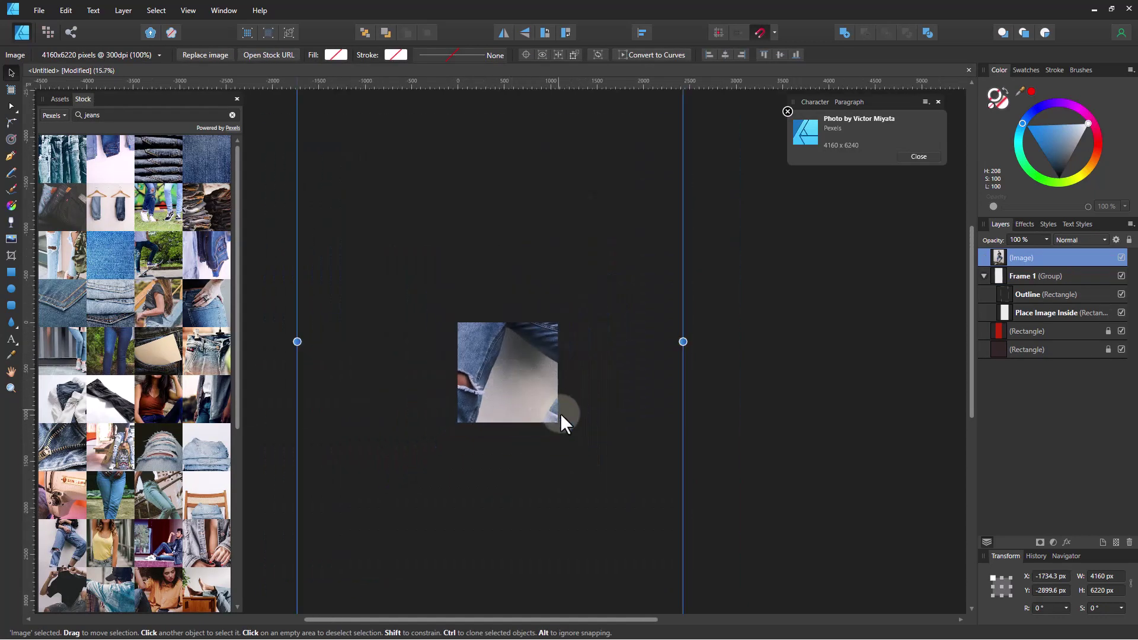
scroll(585, 460, down, 2)
mouse_move(646, 564)
mouse_down()
mouse_move(547, 416)
mouse_move(583, 513)
mouse_up()
scroll(531, 405, up, 2)
scroll(517, 443, up, 4)
drag(620, 559, 561, 474)
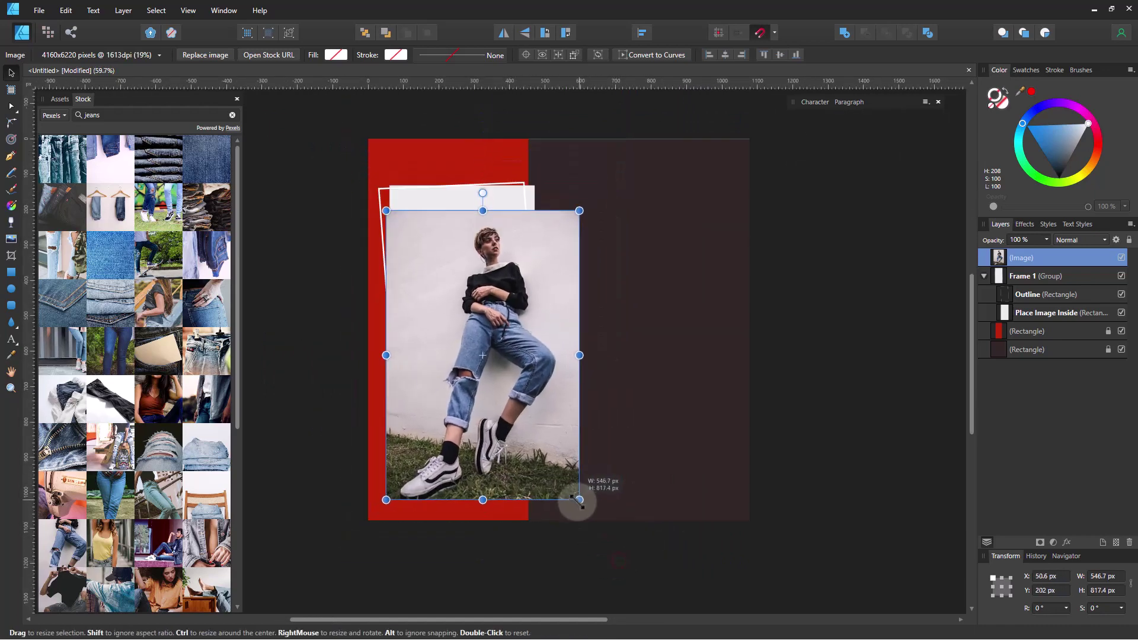
Step: Place the photo inside the tilted frame and size it to about 546 × 817 px to fill it
drag(1031, 258, 1043, 312)
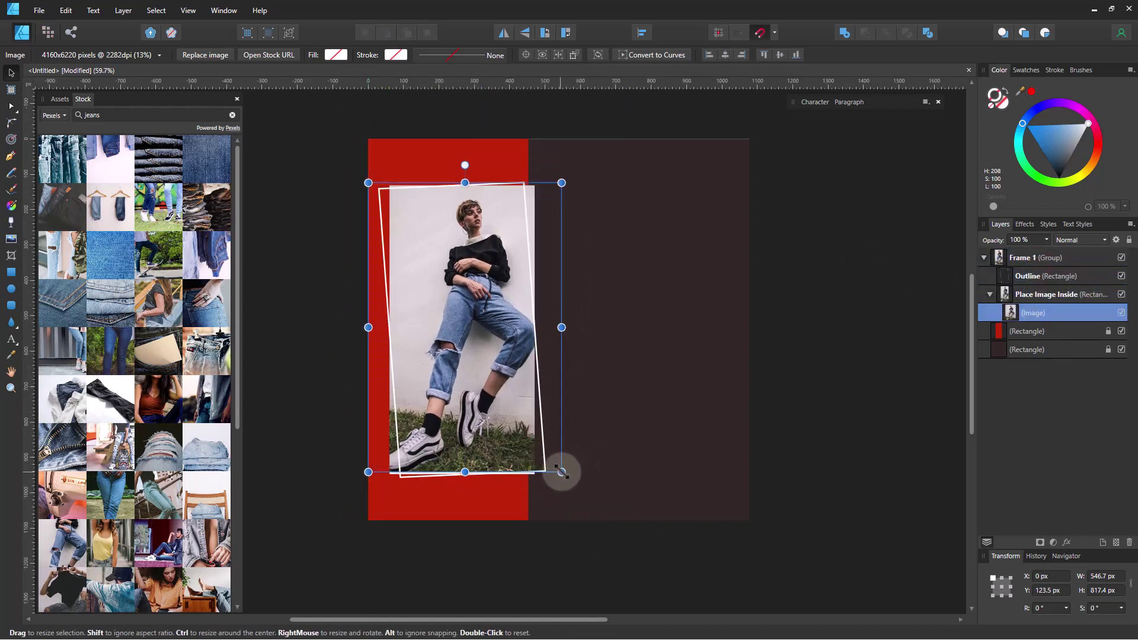
drag(561, 471, 563, 474)
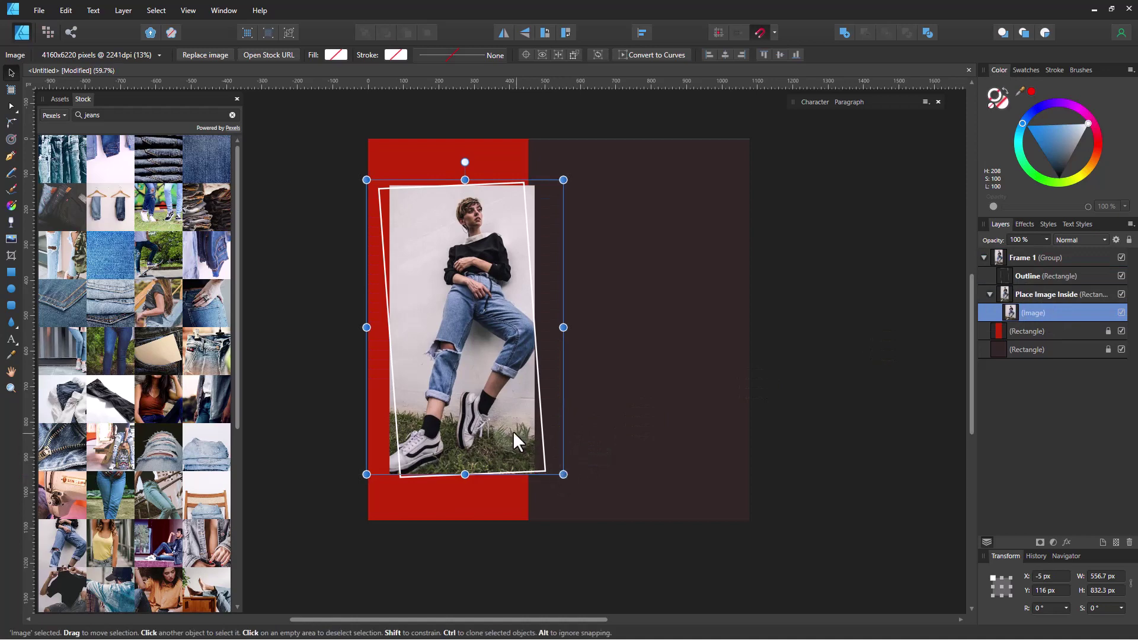
drag(506, 431, 502, 432)
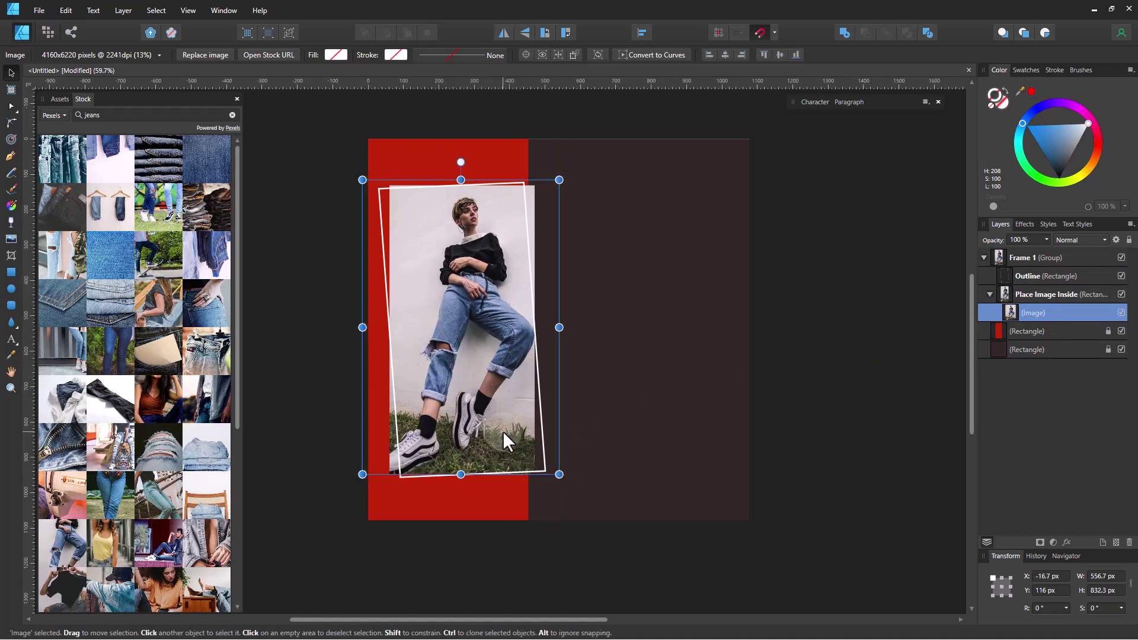
drag(558, 180, 553, 185)
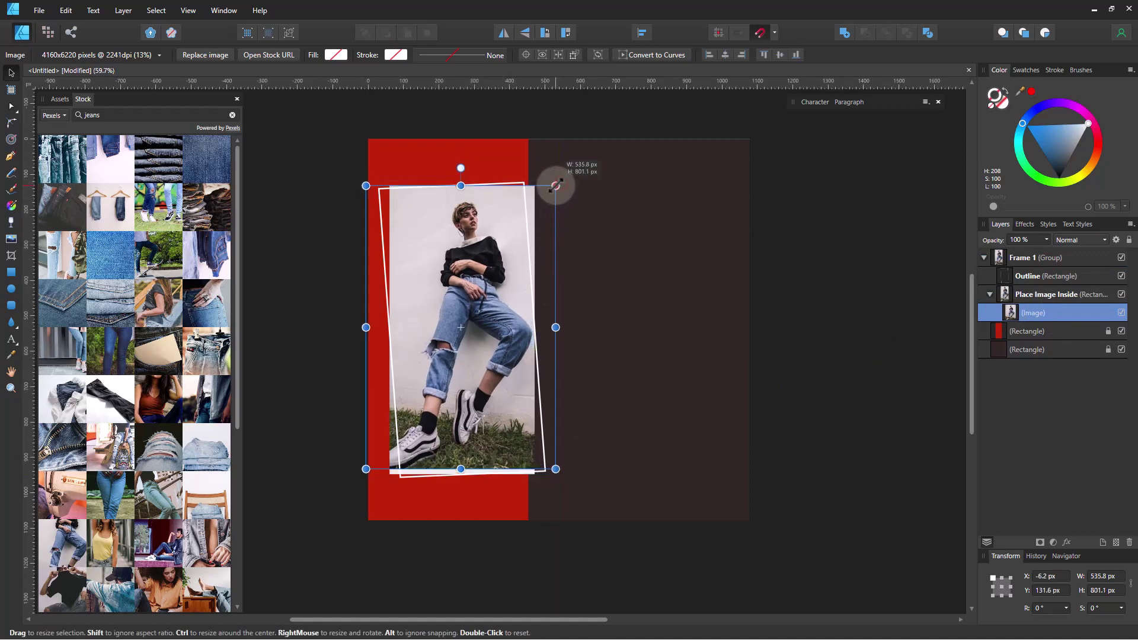
scroll(494, 260, up, 3)
scroll(493, 262, down, 1)
key(z)
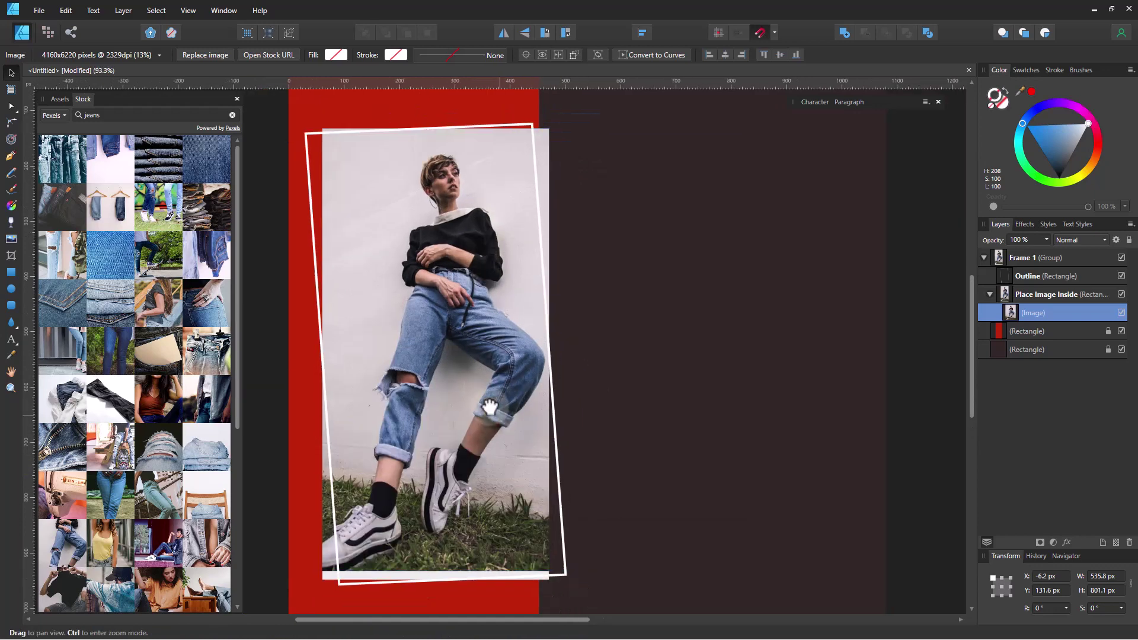
drag(438, 374, 387, 378)
key(v)
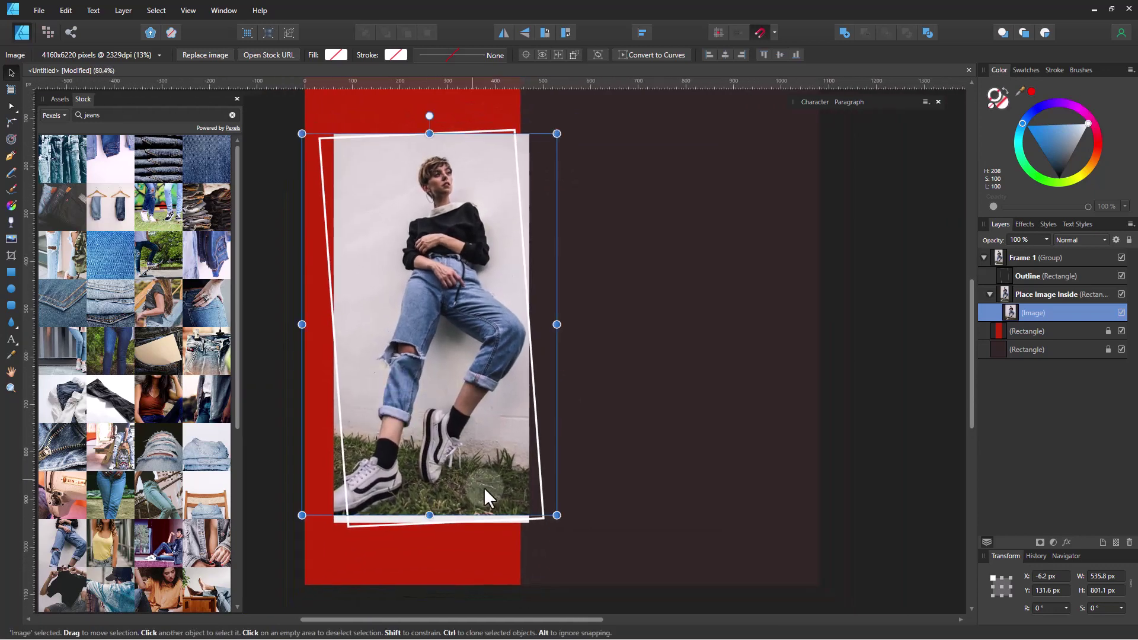
drag(554, 516, 562, 522)
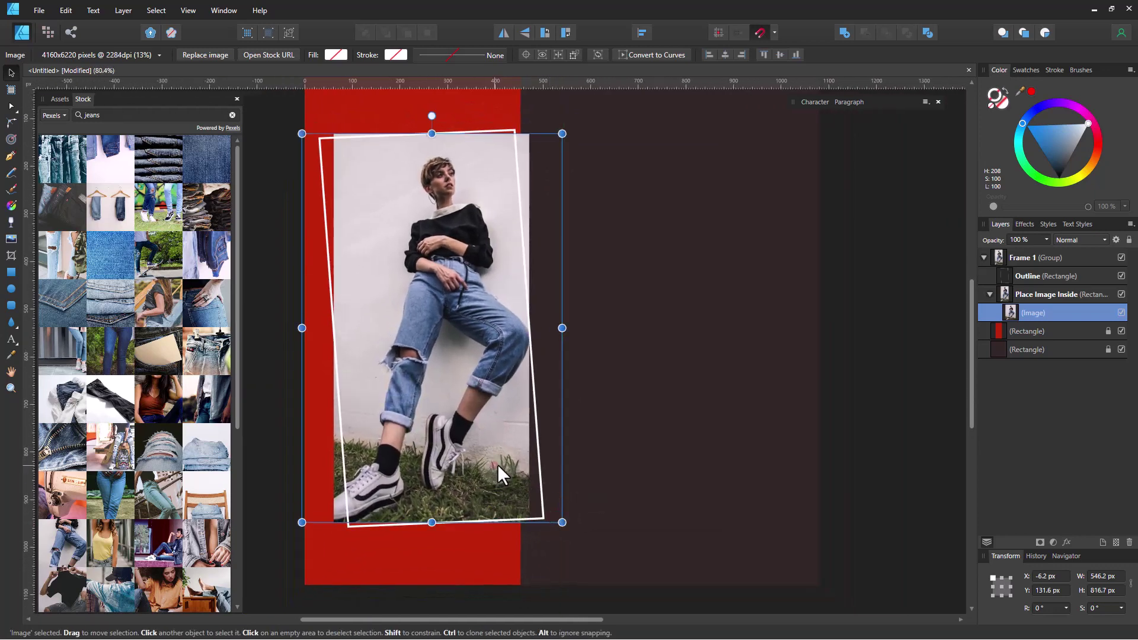
drag(496, 464, 487, 463)
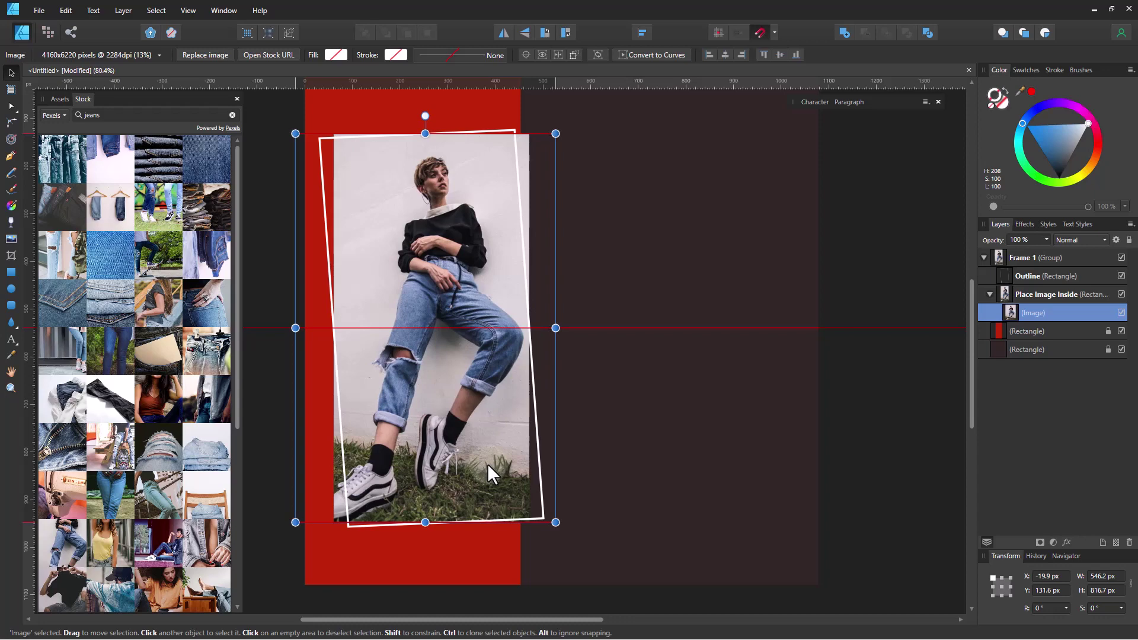
drag(487, 463, 487, 463)
Step: Add a Brightness / Contrast adjustment with Brightness 27% and Contrast -7% to the photo
click(1050, 540)
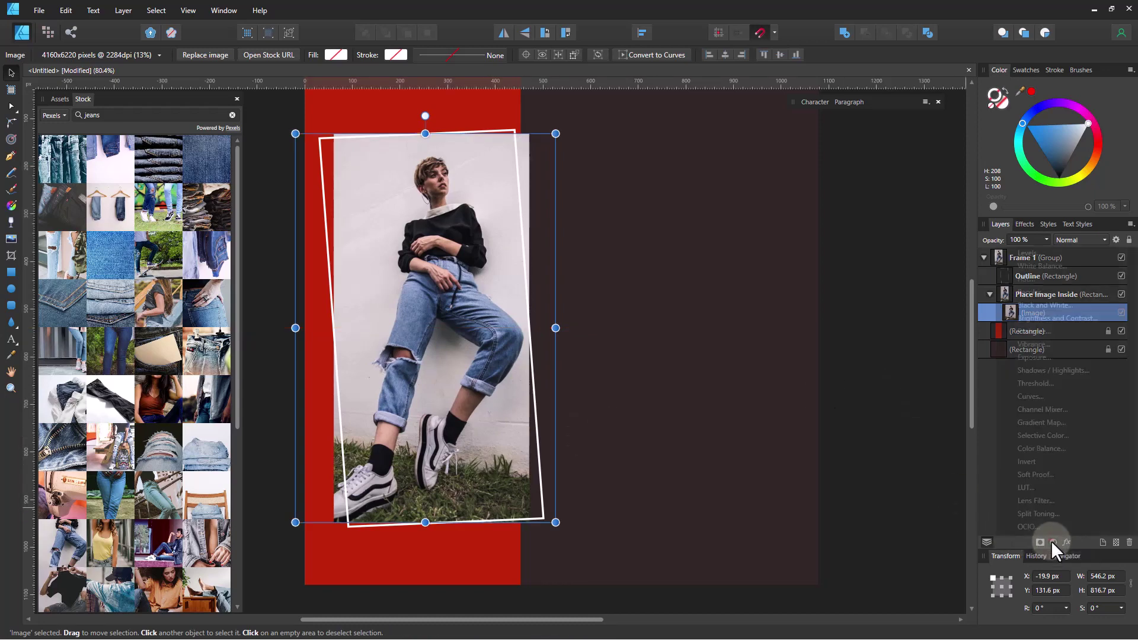
click(1049, 322)
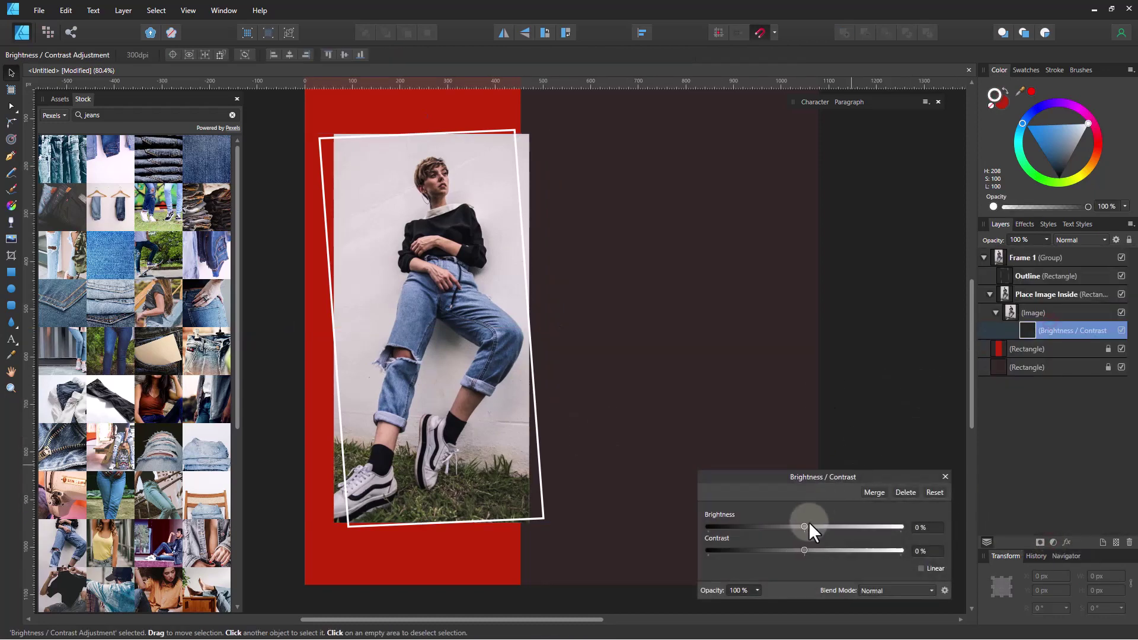
mouse_move(810, 524)
mouse_down()
mouse_move(836, 526)
mouse_move(797, 548)
mouse_up()
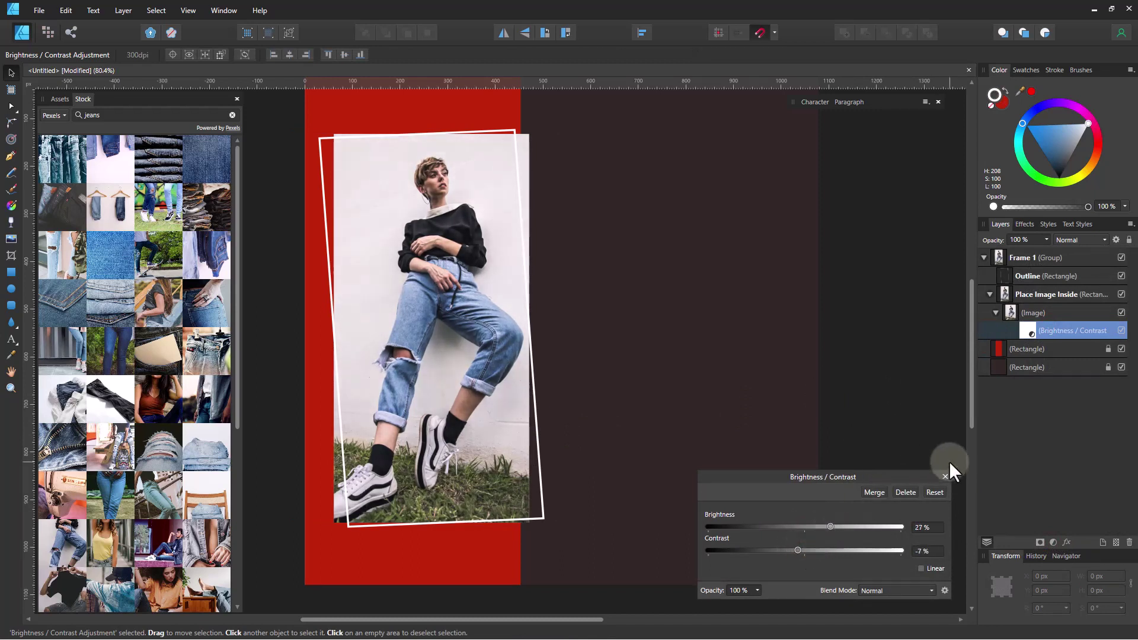
click(945, 477)
click(935, 478)
mouse_move(796, 413)
mouse_down()
mouse_move(764, 429)
mouse_move(681, 422)
mouse_move(637, 442)
mouse_up()
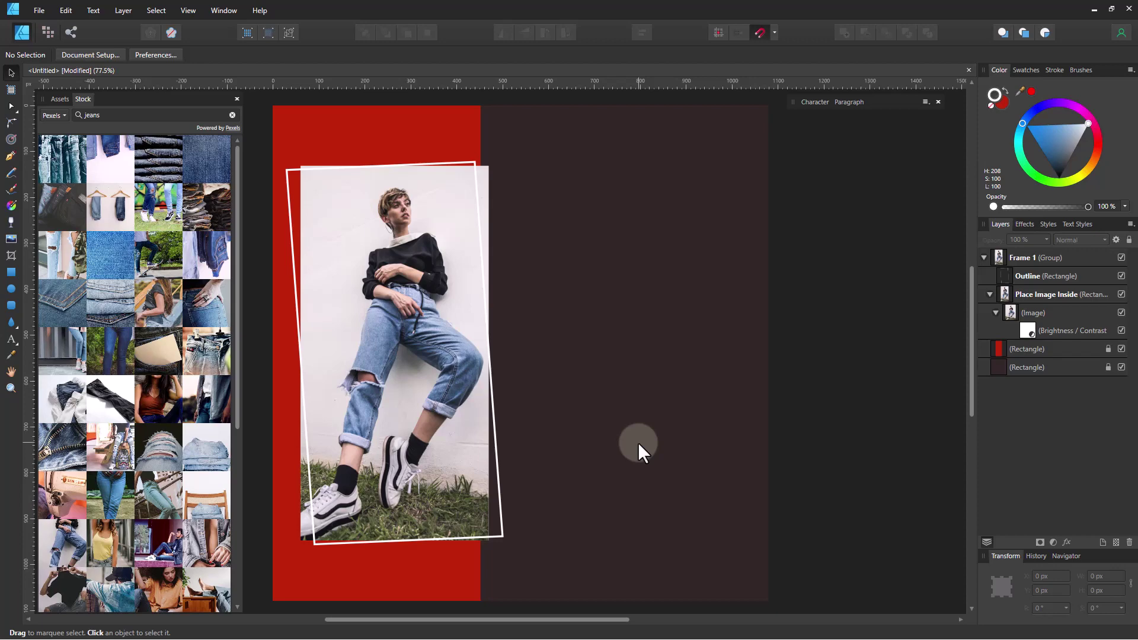
Step: Drag the Design Art Studio logo from Assets By DesignArtStudio 1 to the page's top-right
click(64, 100)
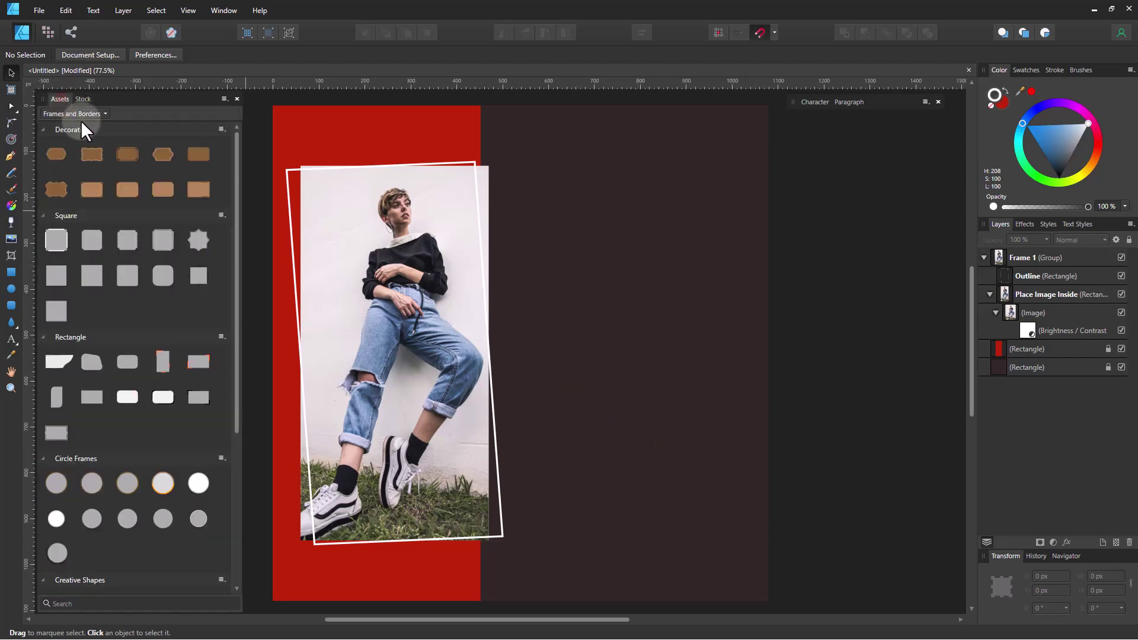
click(90, 115)
scroll(93, 151, up, 2)
click(94, 158)
mouse_move(95, 191)
mouse_down()
mouse_move(511, 225)
mouse_move(697, 132)
mouse_up()
Step: Check the logo's placement, then drag 'The Corporate Business Brochure' heading asset onto the page
click(765, 157)
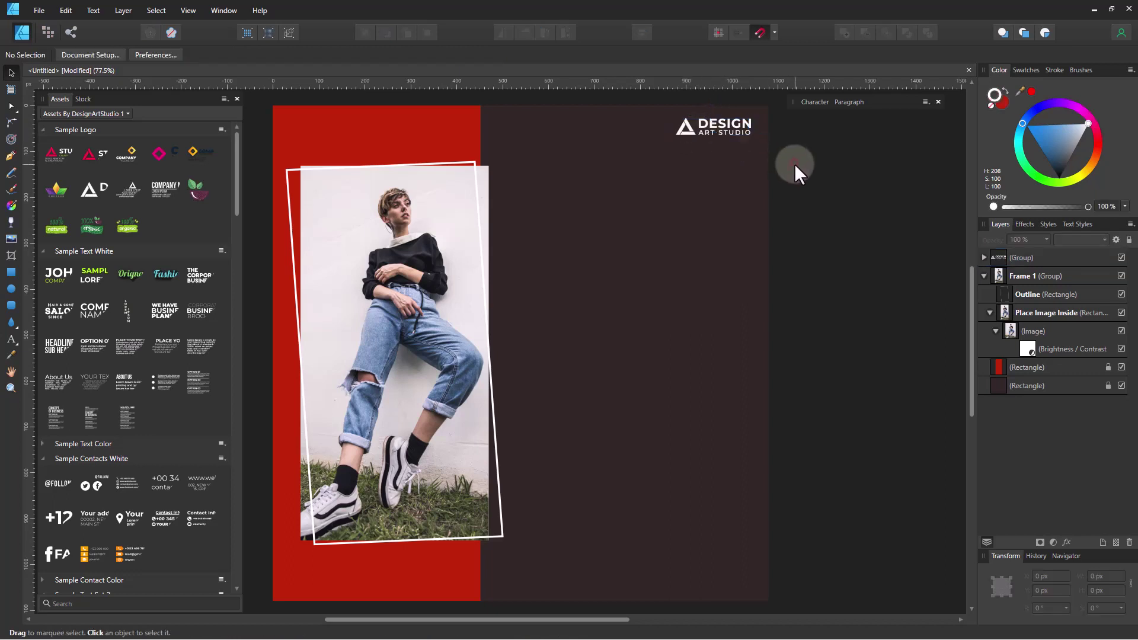
scroll(732, 125, up, 5)
mouse_move(842, 162)
mouse_down()
mouse_move(827, 214)
mouse_move(426, 177)
mouse_move(556, 272)
mouse_move(520, 302)
mouse_move(506, 394)
mouse_up()
click(740, 186)
key(z)
key(space)
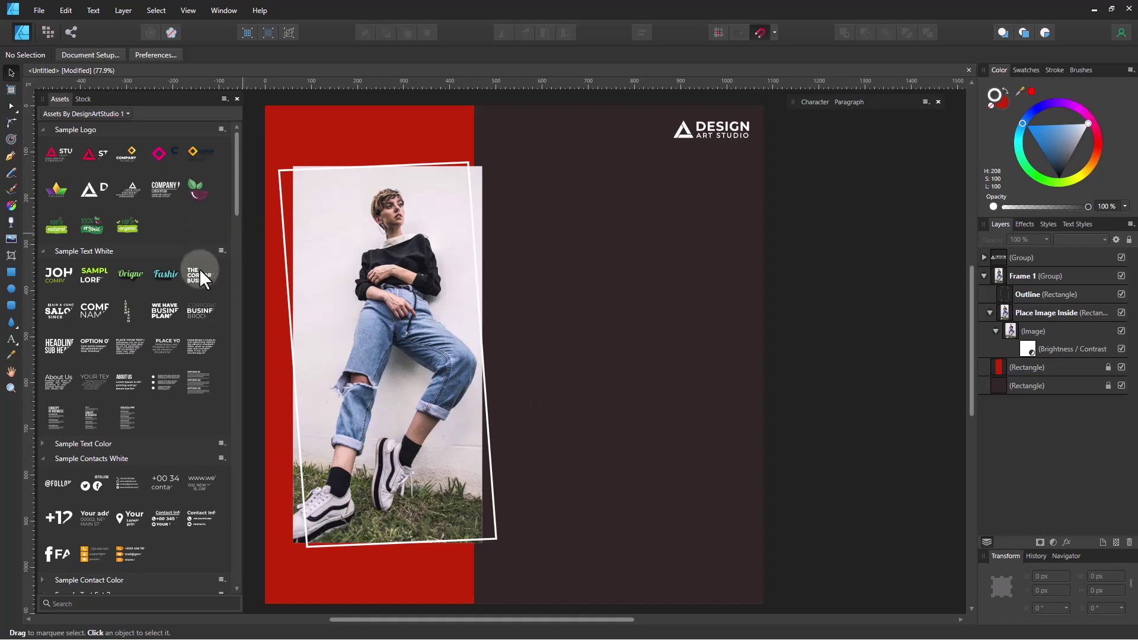
drag(203, 274, 560, 299)
Step: Replace the sample heading with JEANS and enlarge it to about 35 pt beside the photo
double_click(560, 293)
key(ctrl+a)
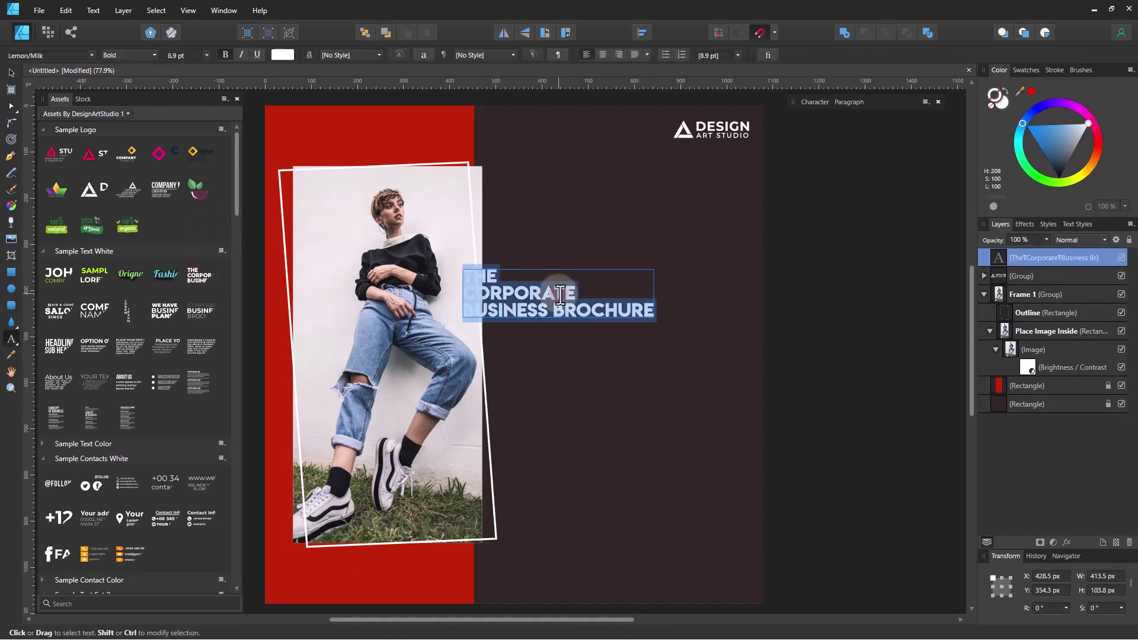
key(BackSpace)
text(JEANS)
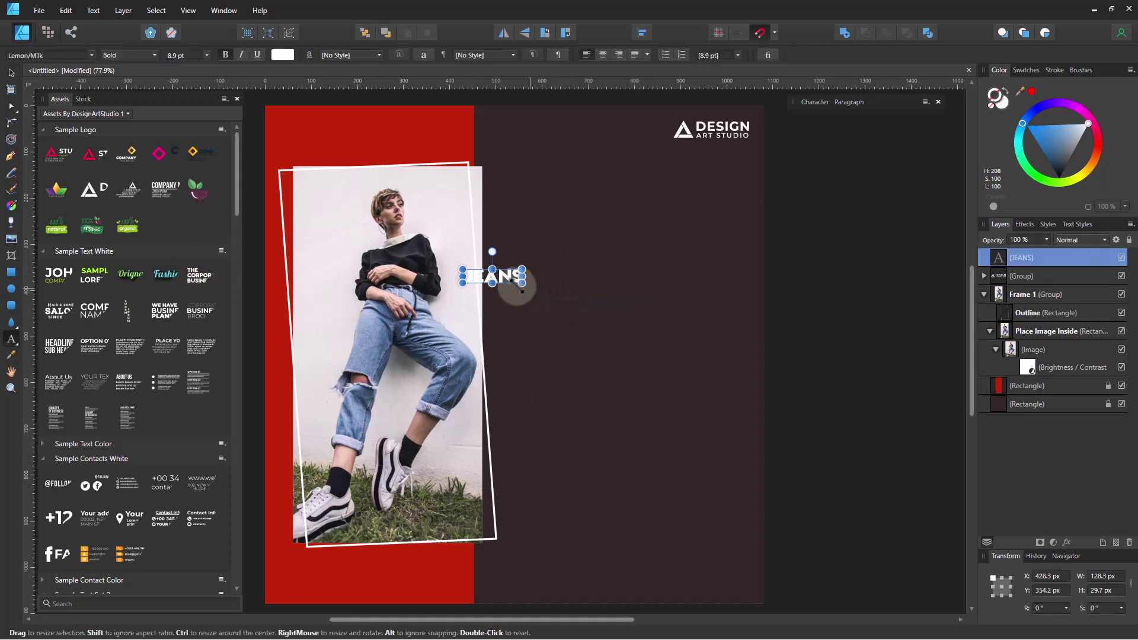
click(10, 72)
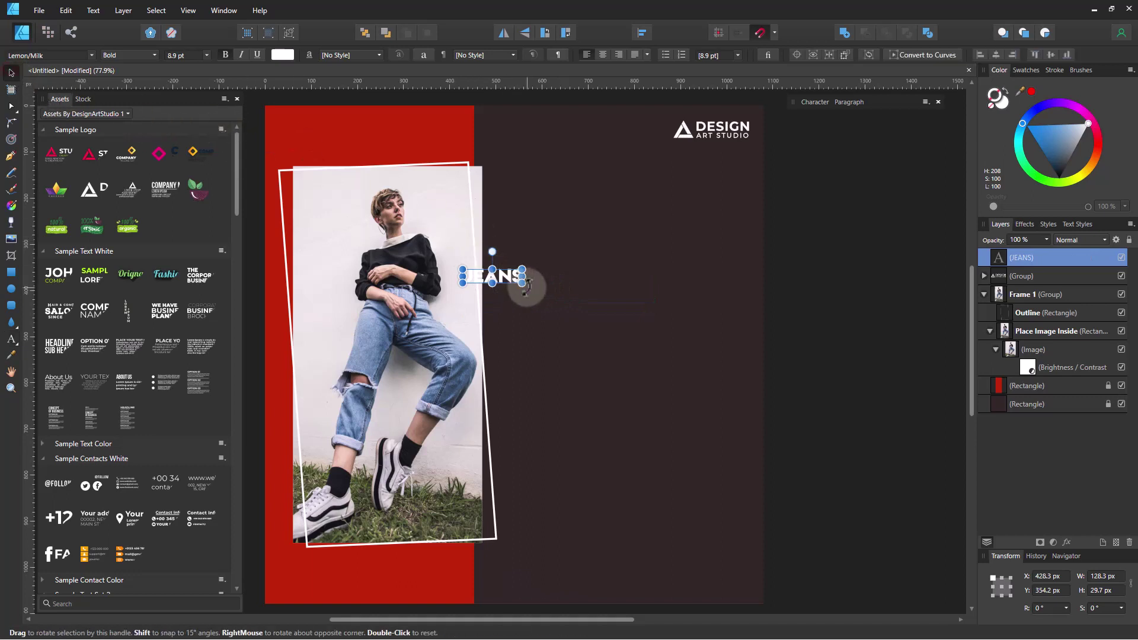
drag(521, 283, 710, 325)
mouse_move(609, 314)
mouse_down()
mouse_move(658, 243)
mouse_move(719, 220)
mouse_up()
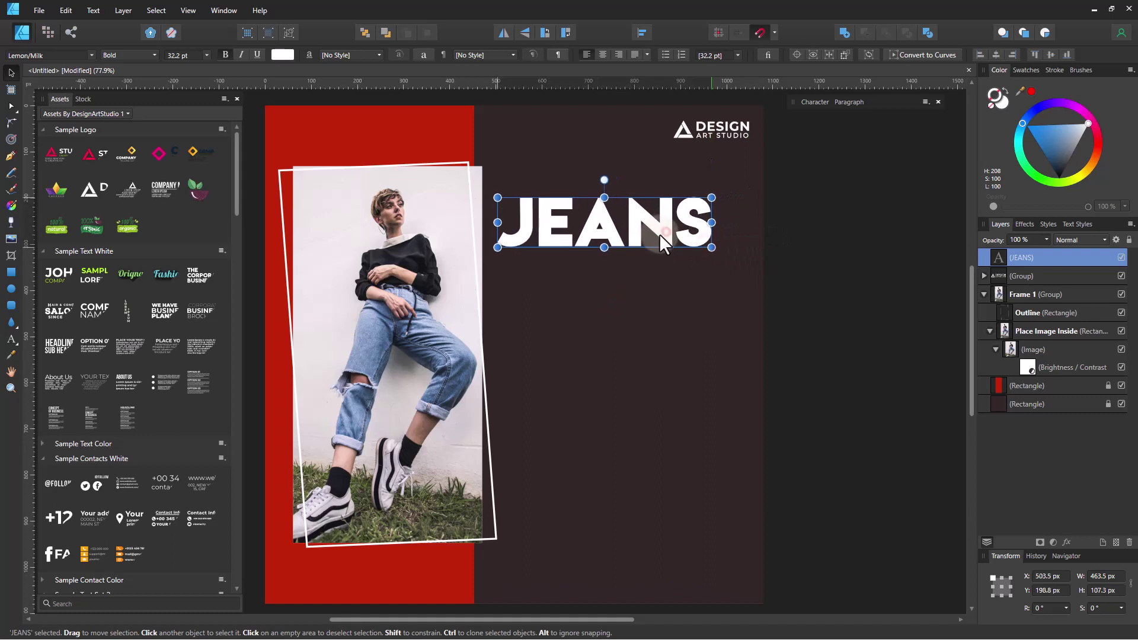
drag(719, 245, 726, 256)
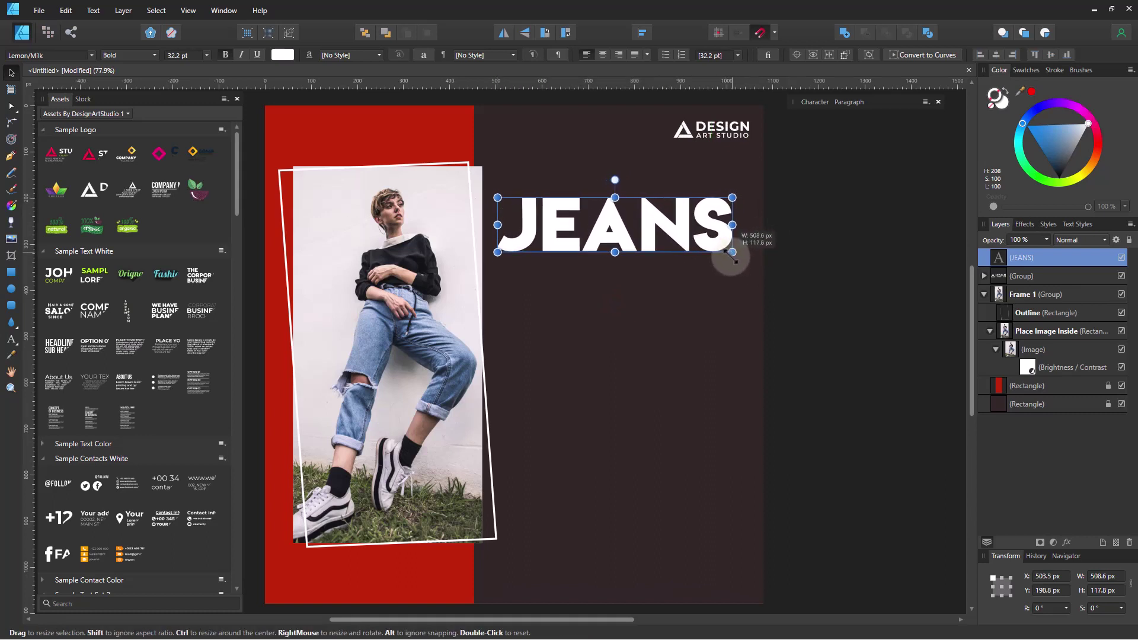
drag(726, 253, 694, 248)
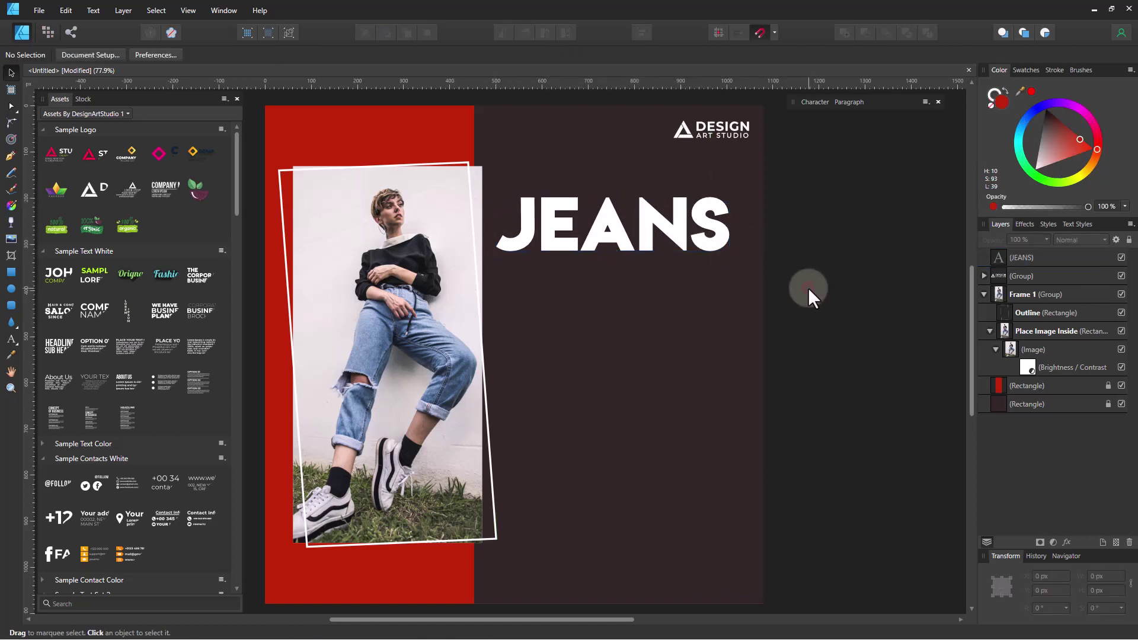
Step: Fill the JEANS headline with blue, scale it slightly larger, and duplicate it below
click(717, 243)
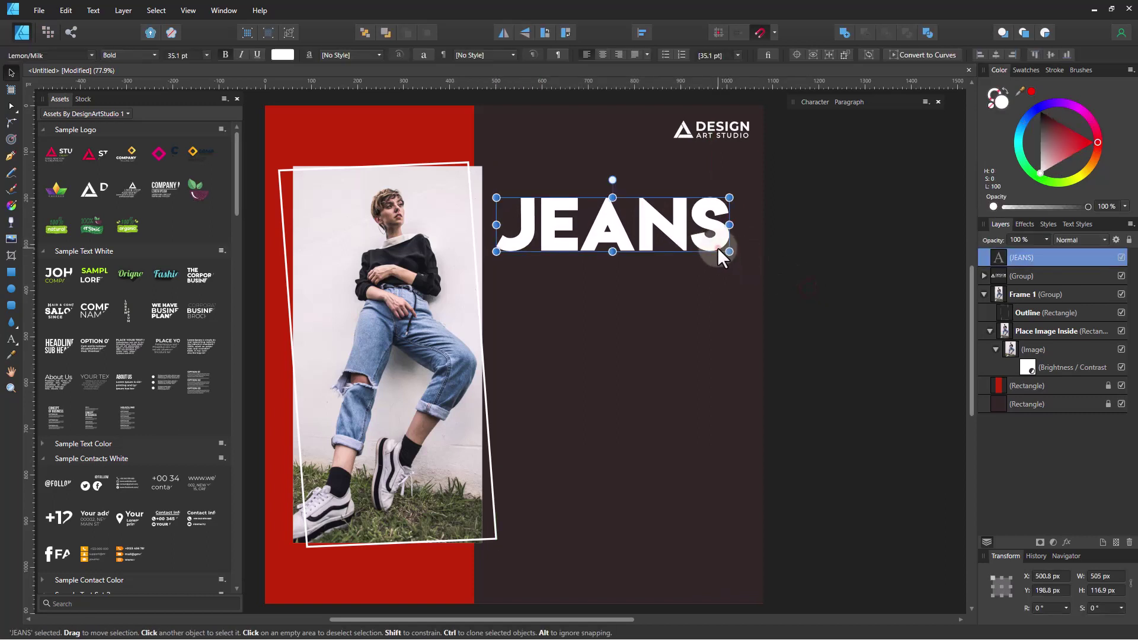
click(1037, 112)
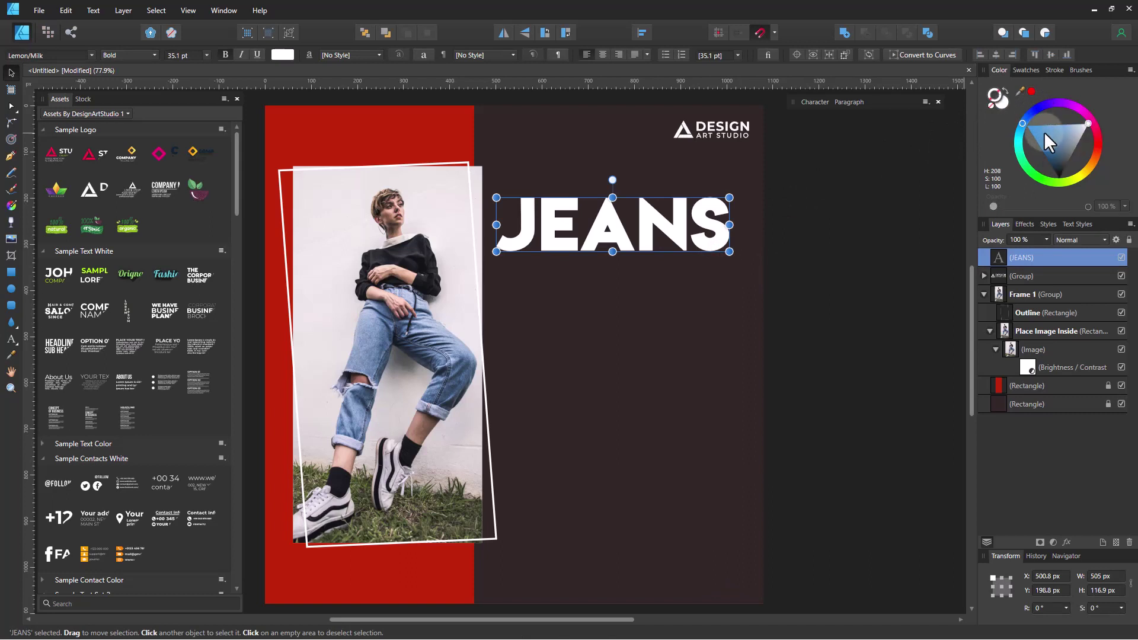
click(1043, 135)
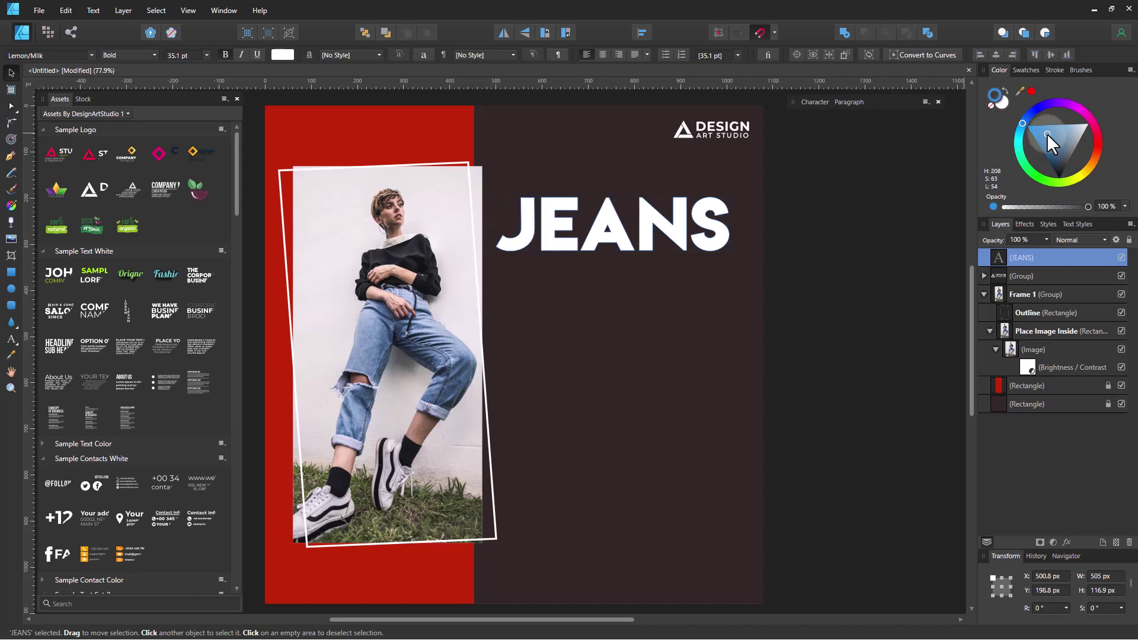
click(1007, 97)
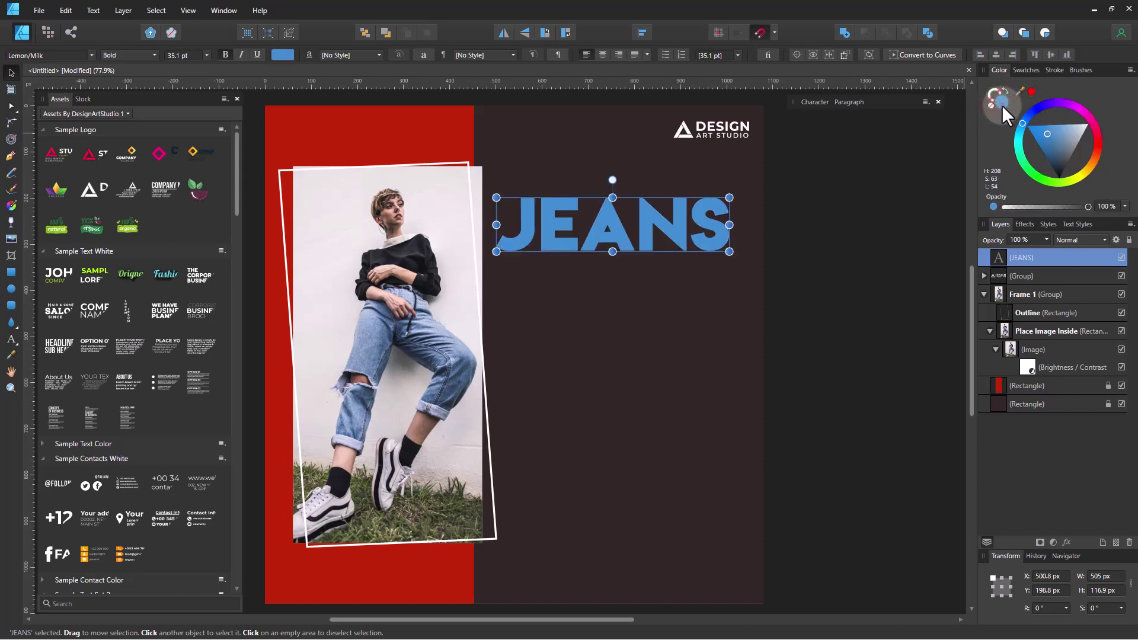
mouse_move(729, 251)
mouse_down()
mouse_move(740, 253)
mouse_move(712, 237)
mouse_up()
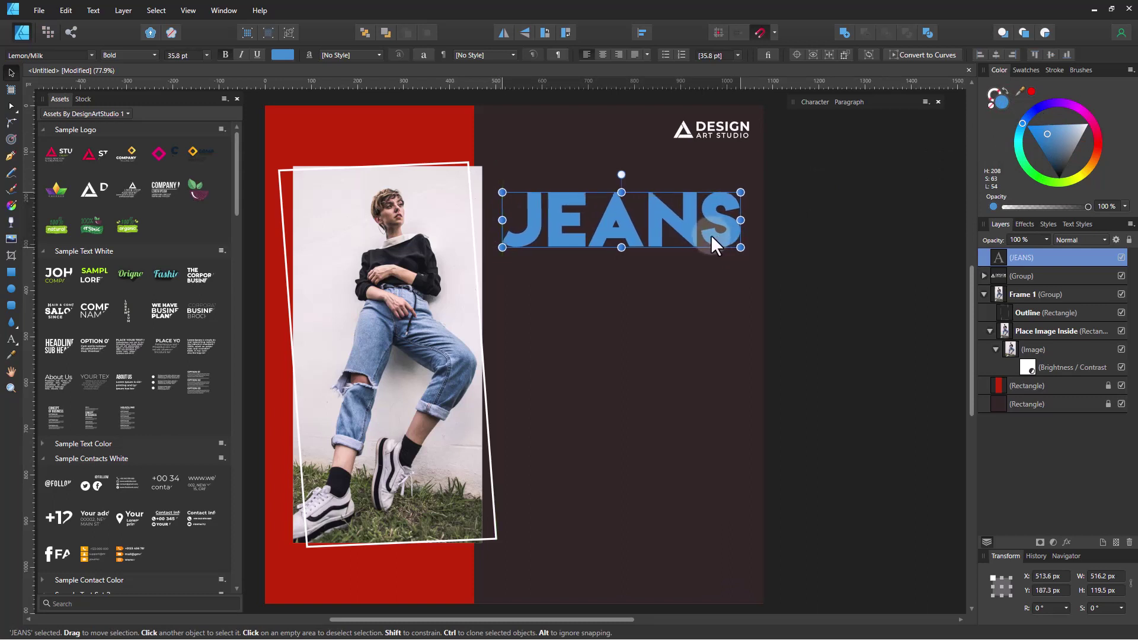
click(816, 243)
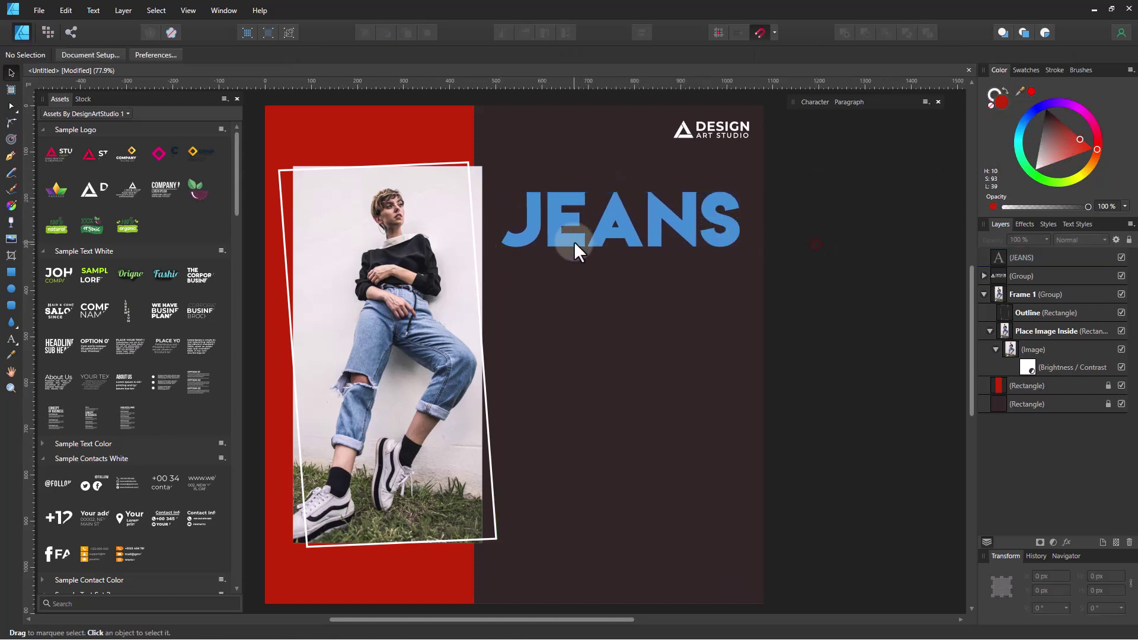
drag(599, 241, 613, 308)
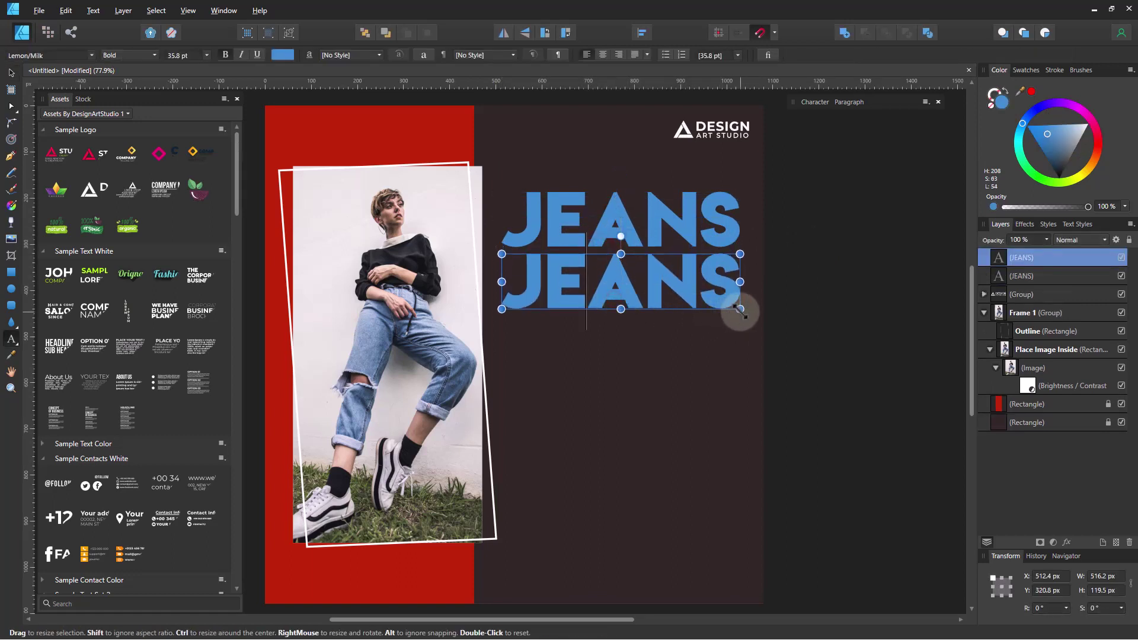
Step: Shrink the JEANS copy and retype it as FASHION
drag(739, 309, 616, 283)
double_click(561, 280)
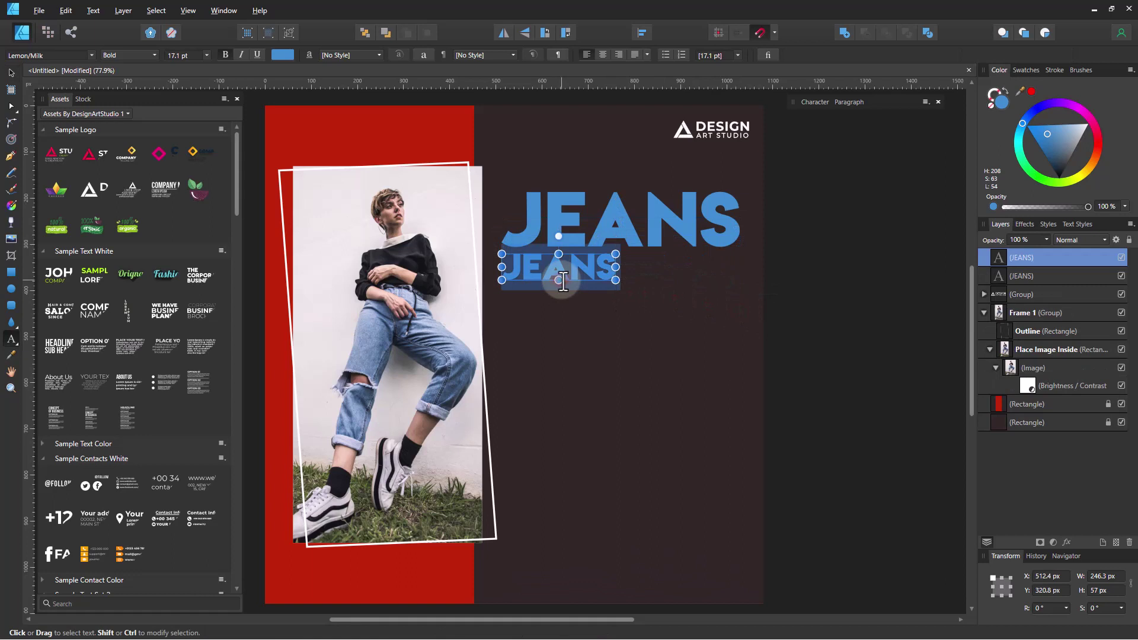
text(FASHION)
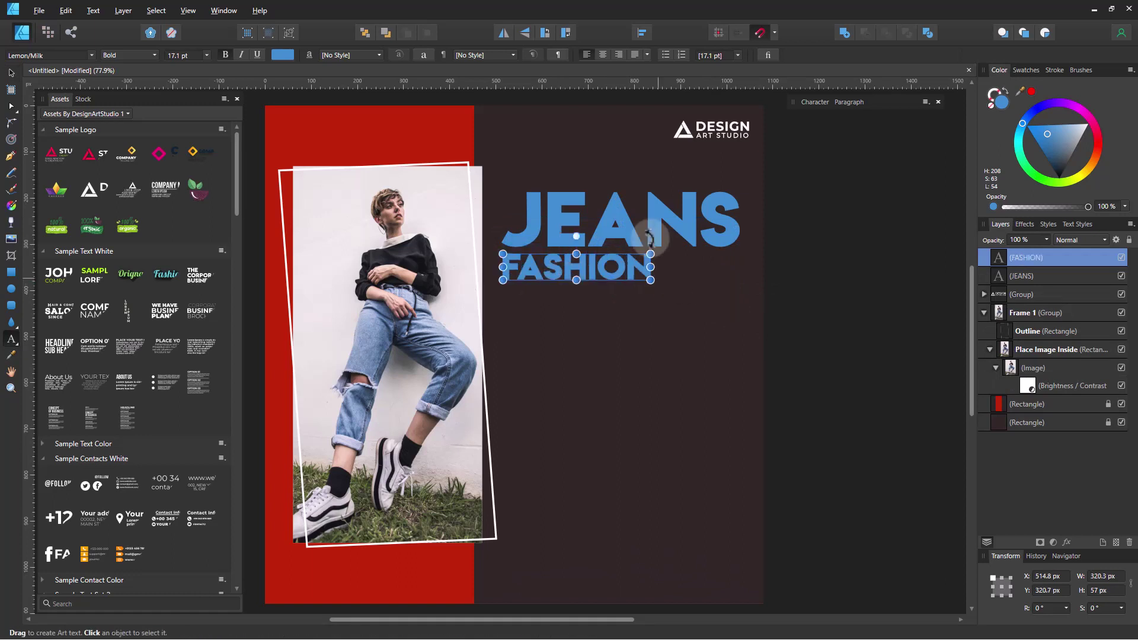
click(10, 72)
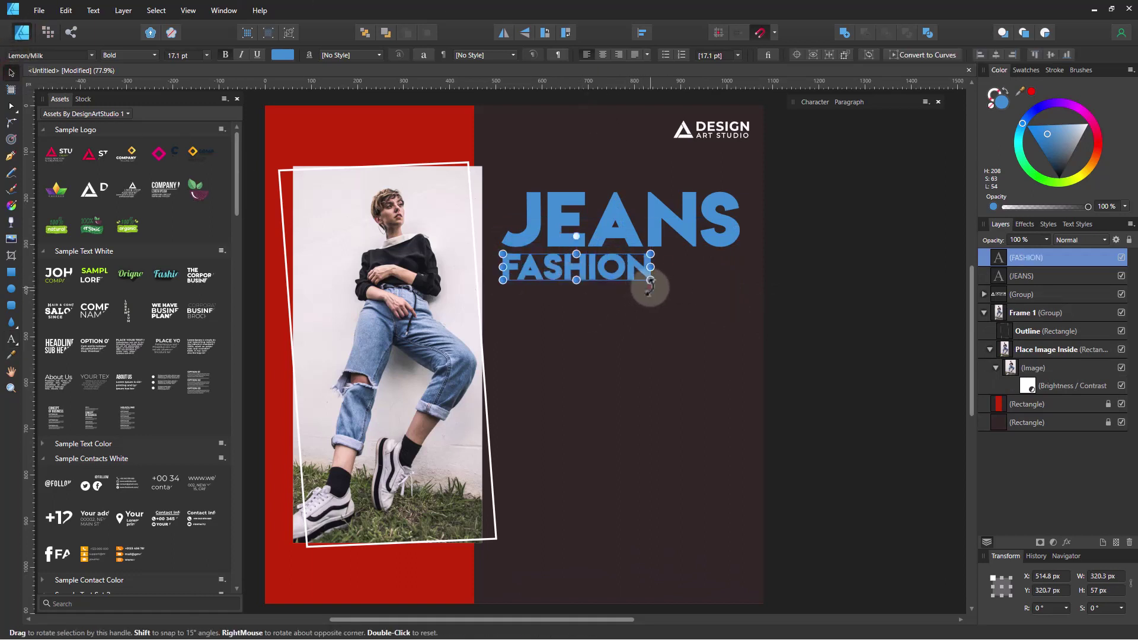
Step: Shrink FASHION to about 192 px wide and widen its letter spacing three steps
drag(650, 279, 606, 272)
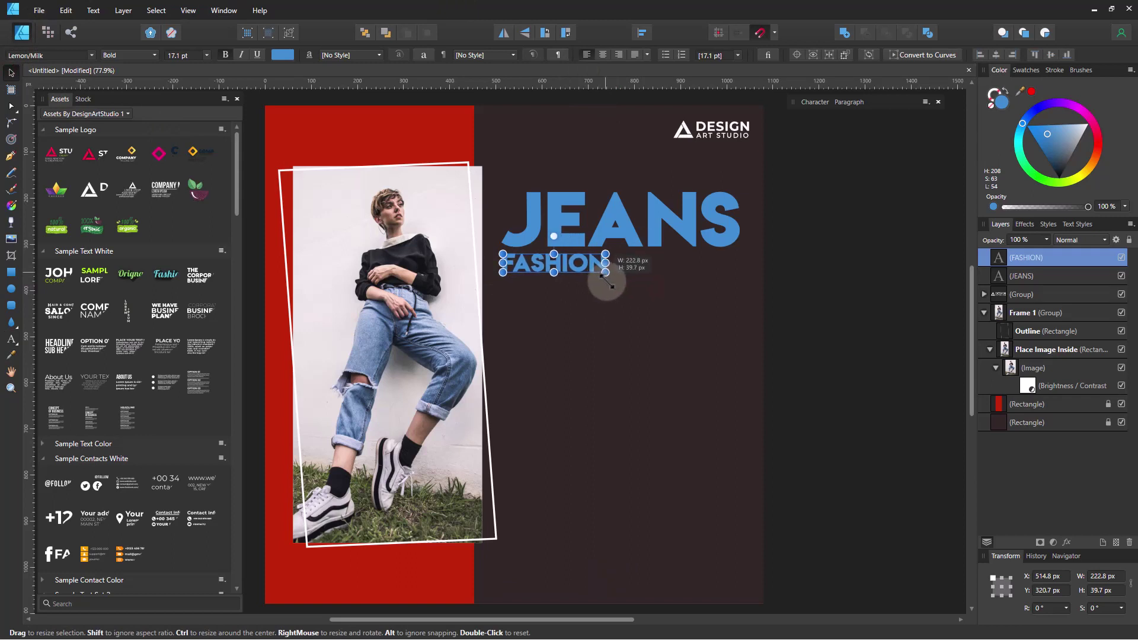
mouse_move(605, 272)
mouse_down()
mouse_move(591, 270)
mouse_move(592, 284)
mouse_up()
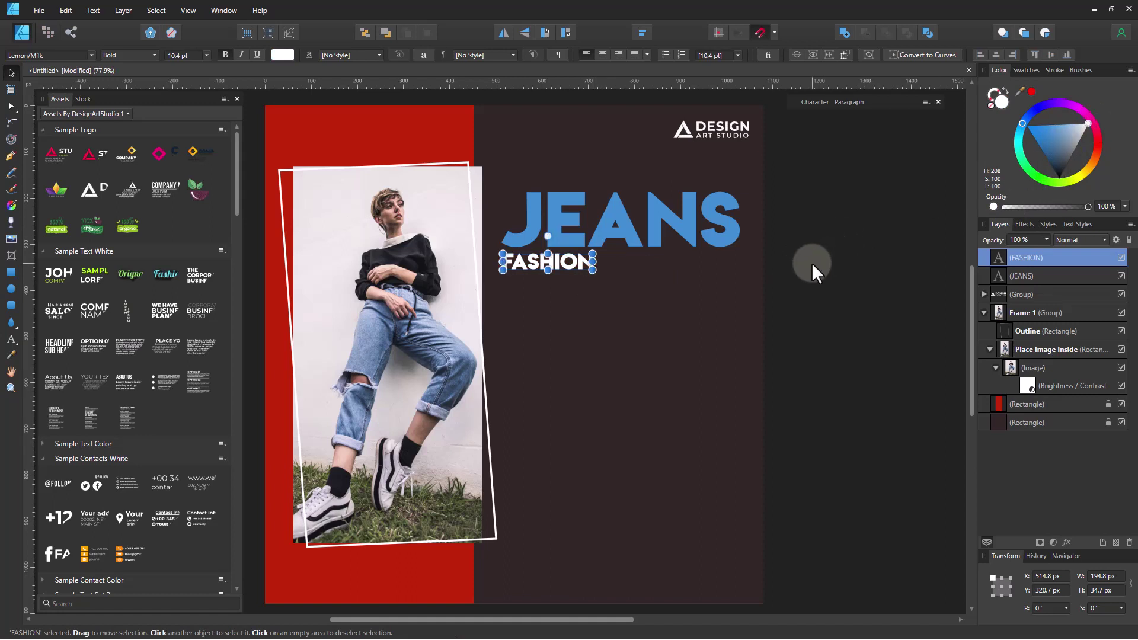
key(alt+Right)
key(alt+Right)
key(alt+Right)
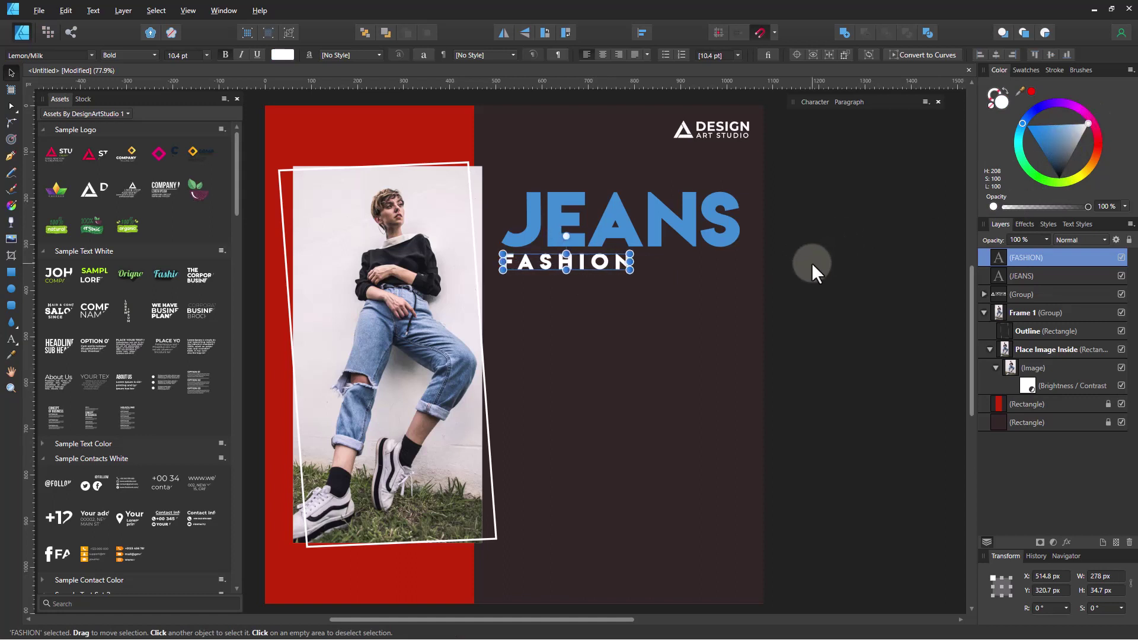
key(alt+Right)
key(alt+Right)
key(alt+Right)
key(alt+Right)
key(alt+Right)
key(alt+Right)
key(alt+Right)
key(alt+Right)
key(alt+Right)
key(alt+Right)
key(alt+Right)
key(alt+Right)
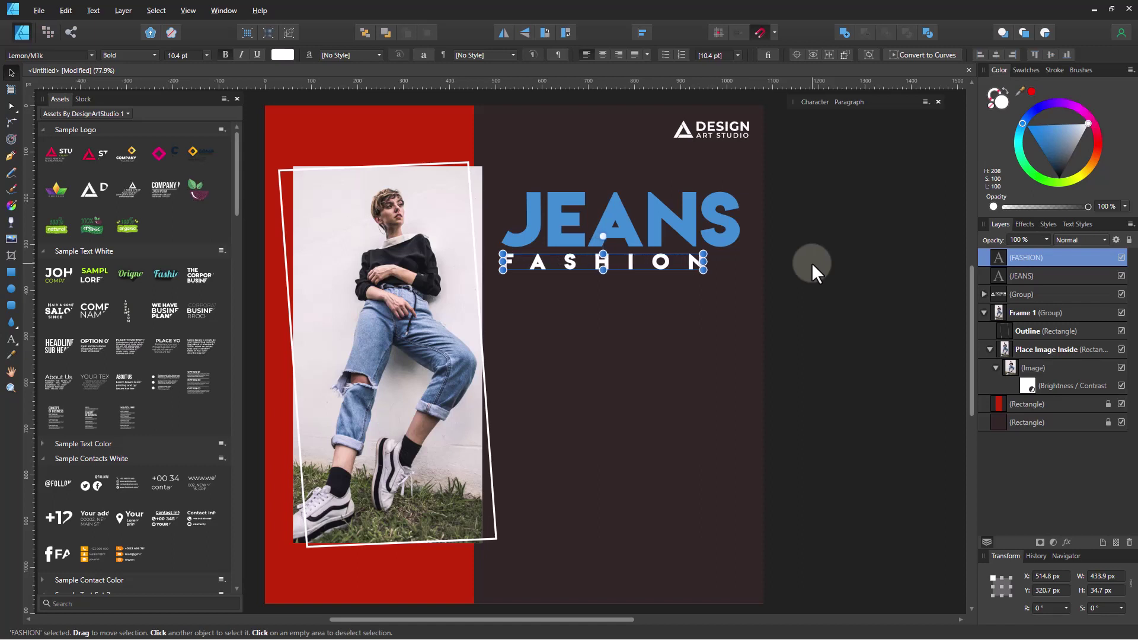
key(alt+Right)
key(alt+Right)
key(alt+Right)
key(alt+Right)
key(alt+Right)
key(alt+Right)
key(alt+Right)
key(alt+Right)
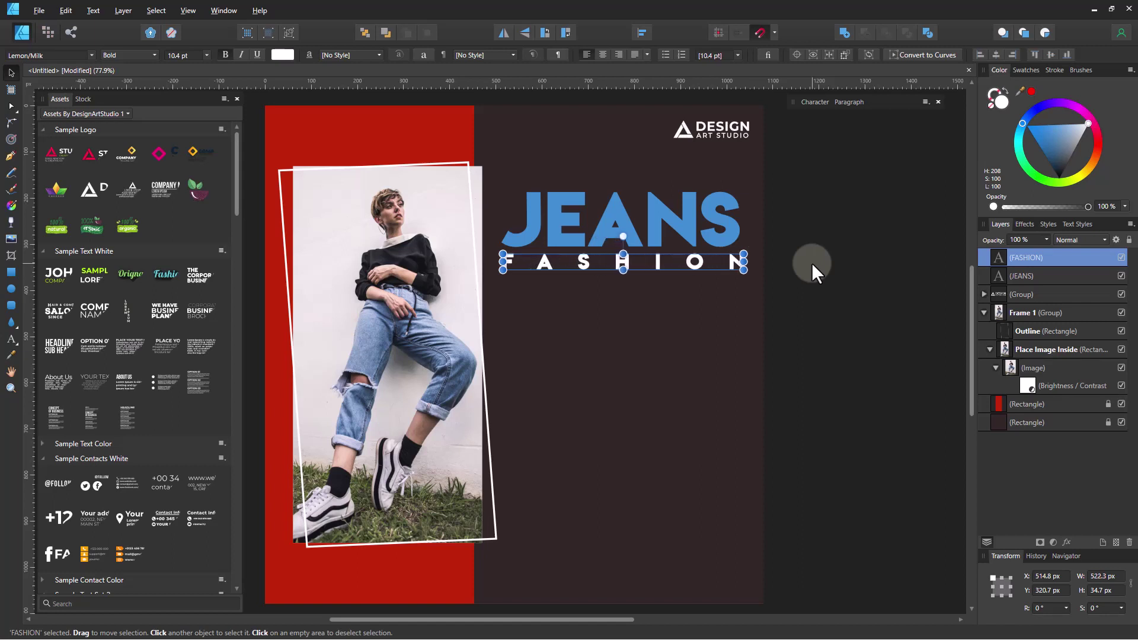
click(812, 262)
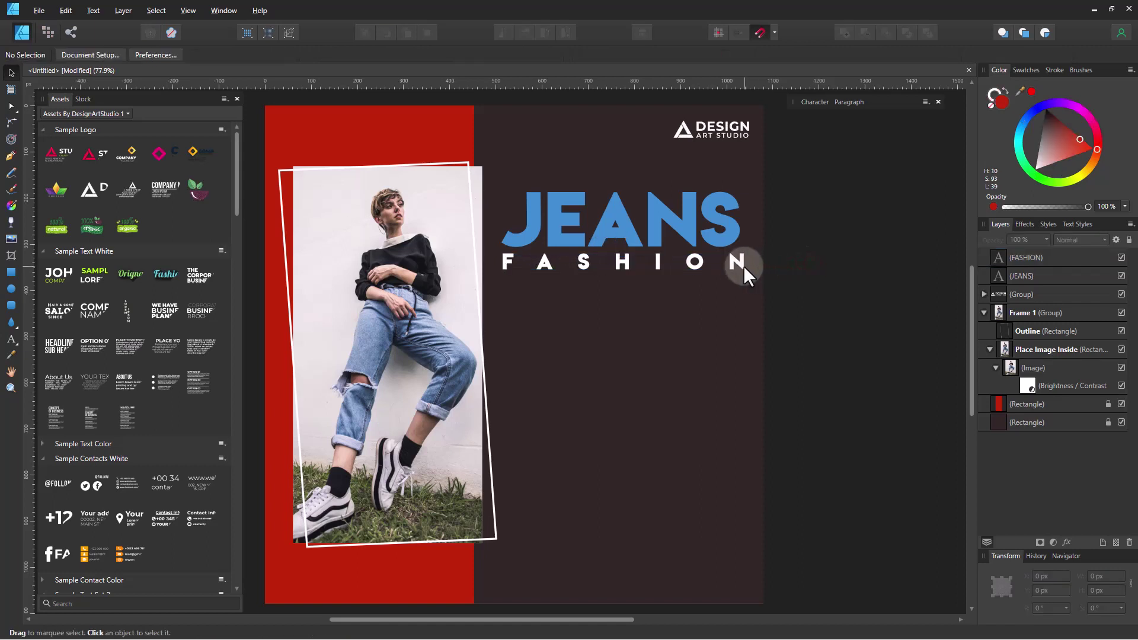
Step: Widen the JEANS letter spacing slightly and nudge FASHION up beneath it
click(637, 237)
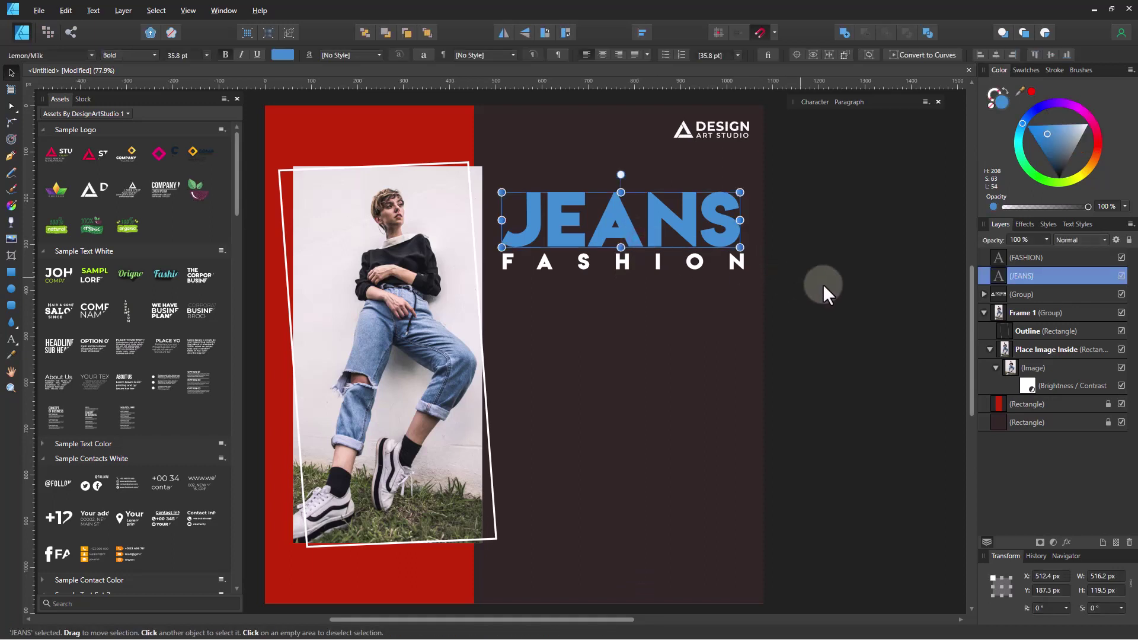
key(alt+Right)
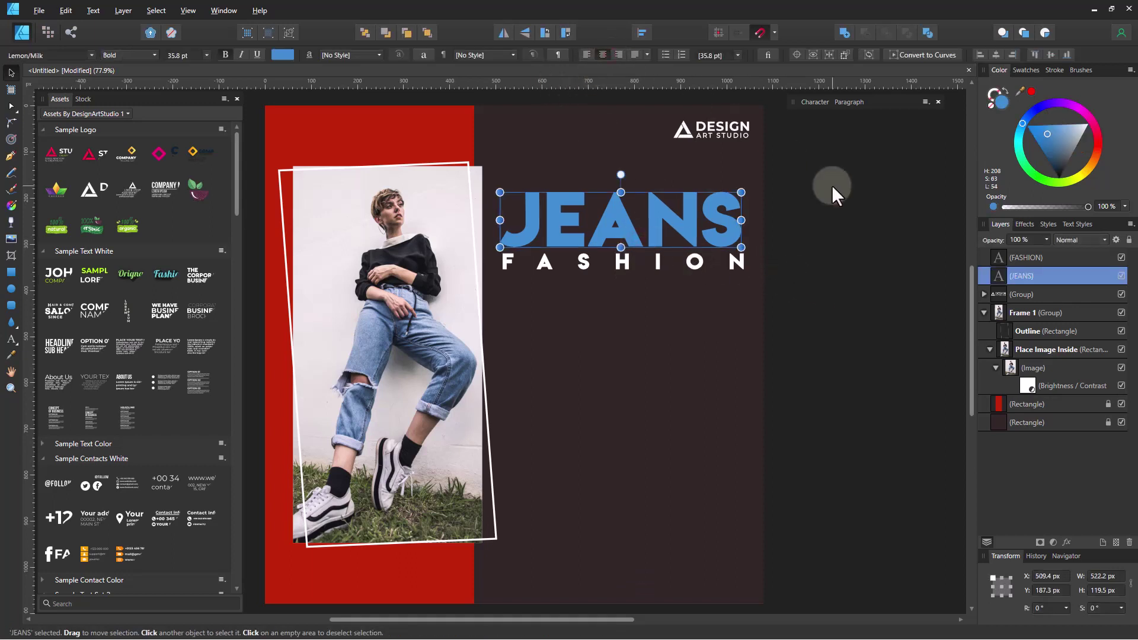
key(alt+Right)
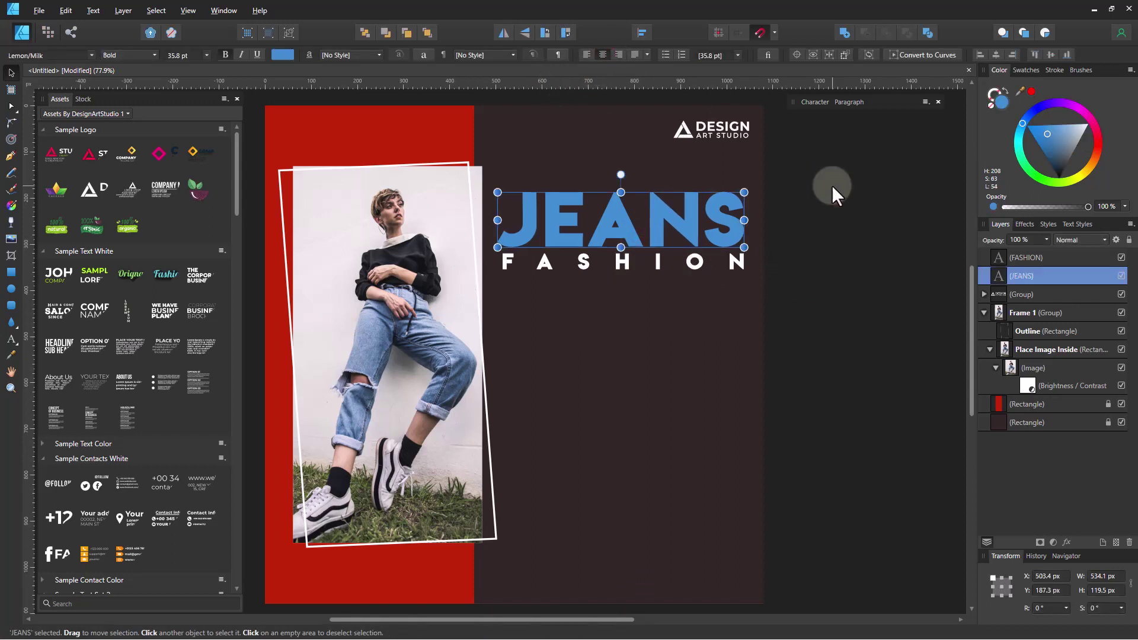
click(831, 185)
key(z)
alt+click(672, 258)
drag(476, 222, 569, 225)
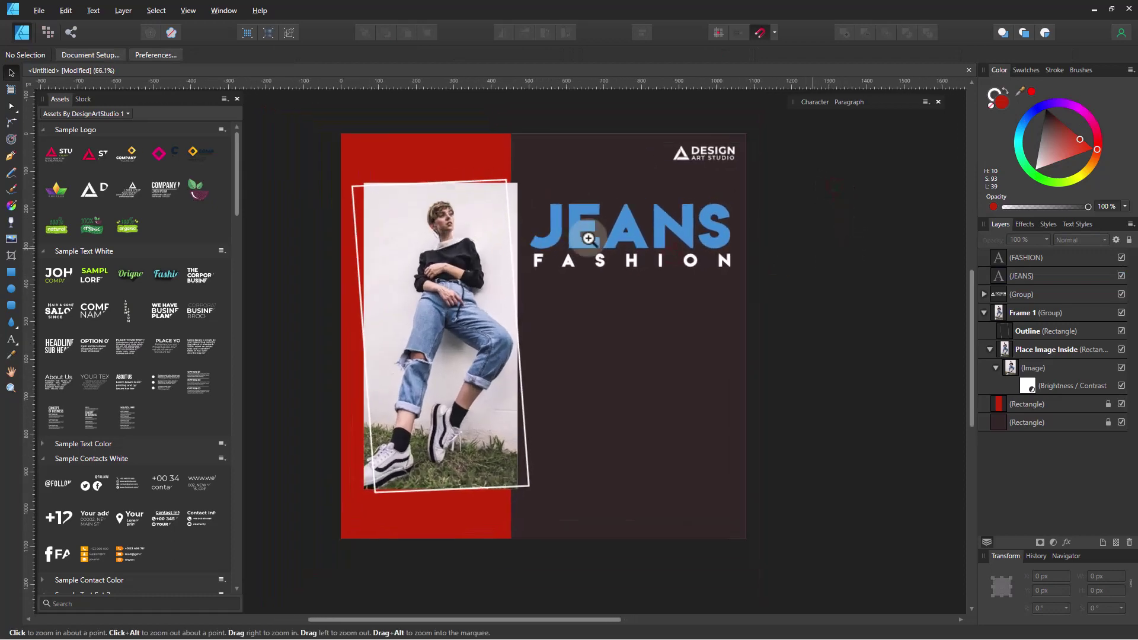
key(v)
click(645, 263)
drag(646, 268, 645, 265)
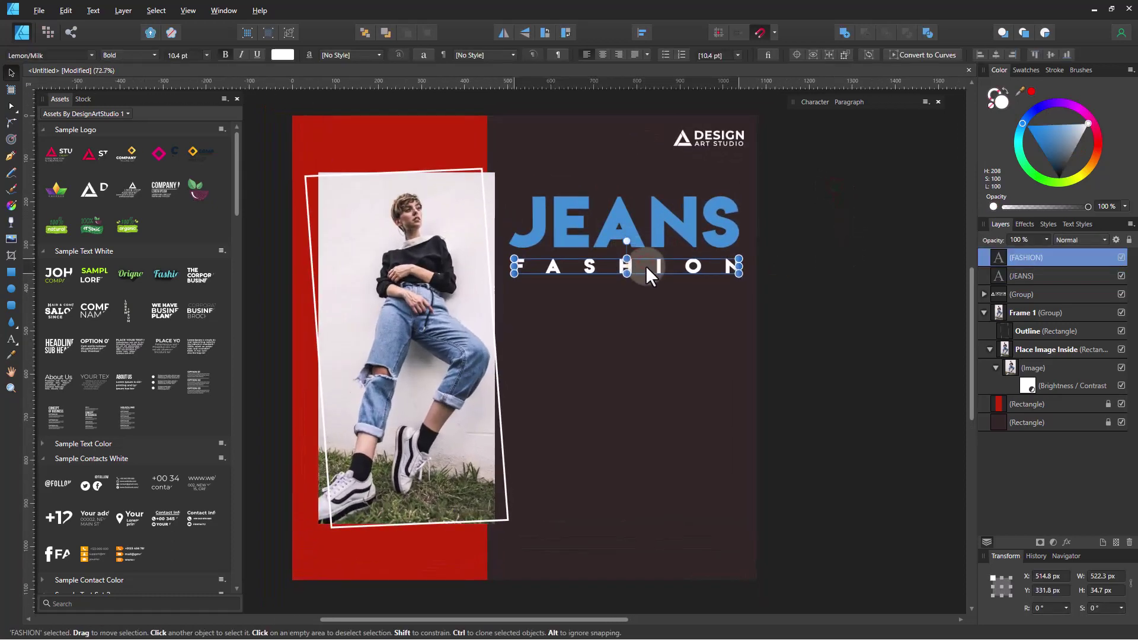
Step: Set JEANS in the Long Shot font, enlarge it, and stretch FASHION to its full width
click(816, 103)
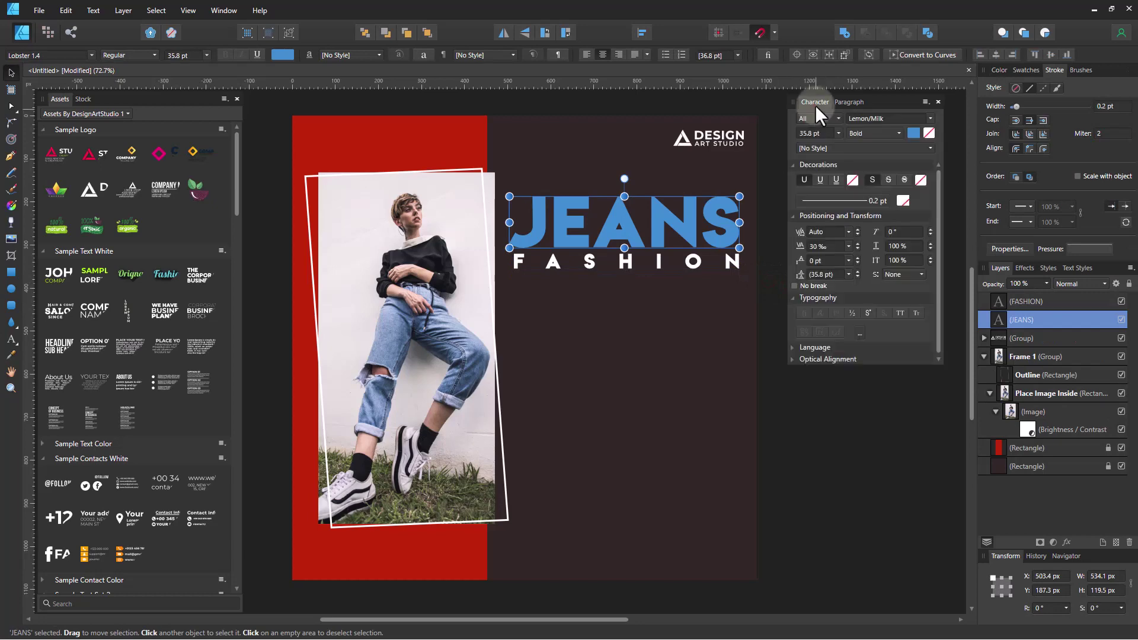
click(930, 118)
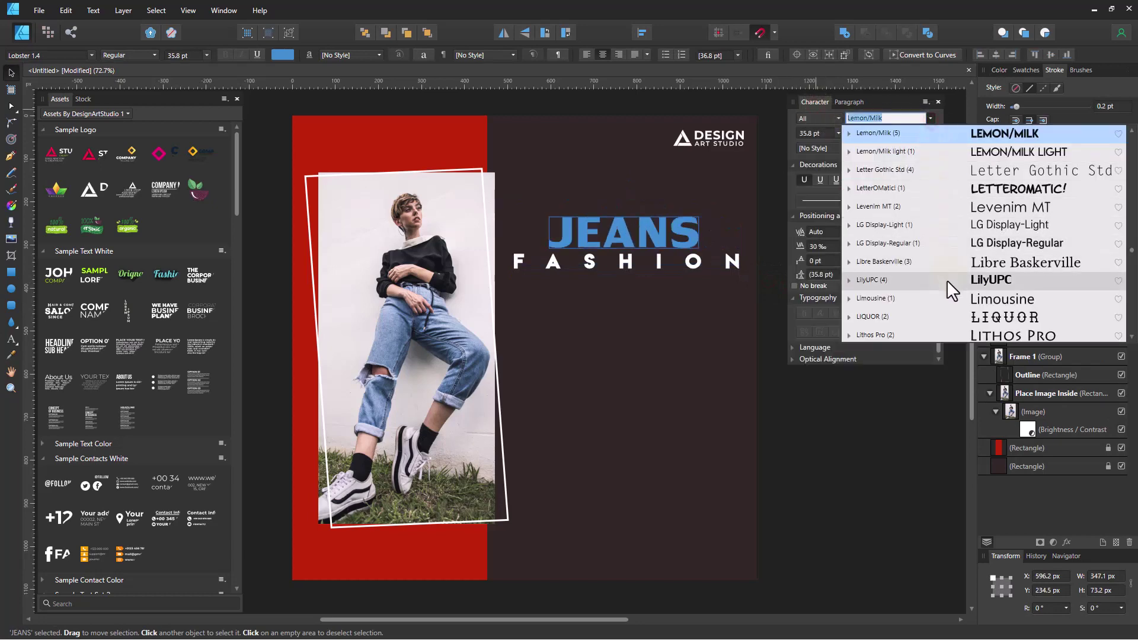
scroll(945, 284, down, 1)
click(947, 328)
drag(687, 199, 745, 187)
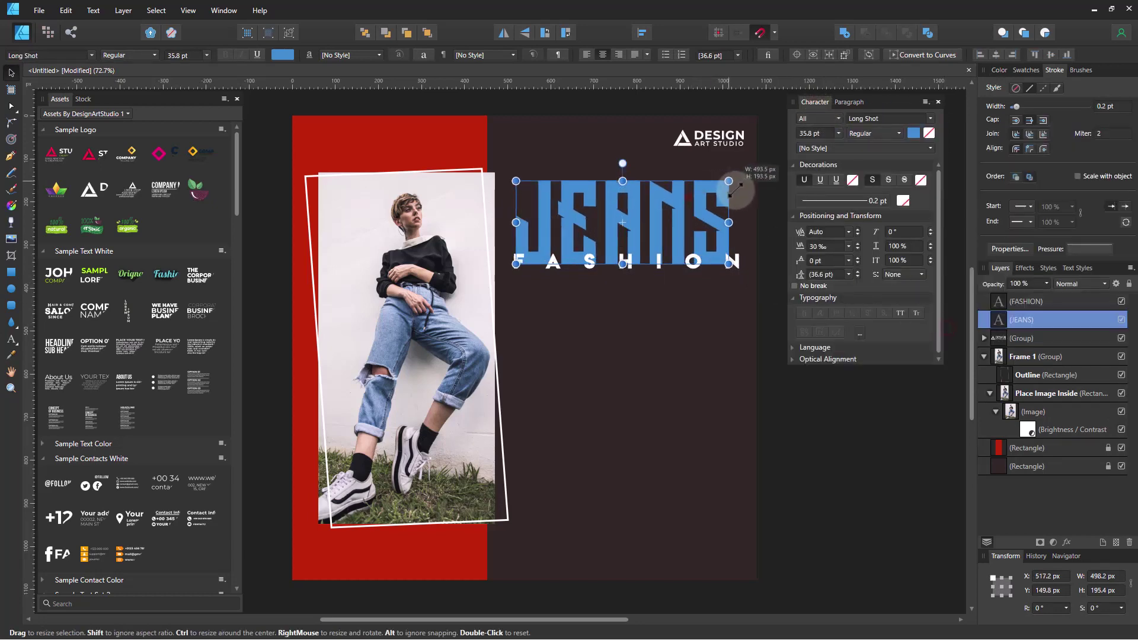
scroll(746, 187, up, 3)
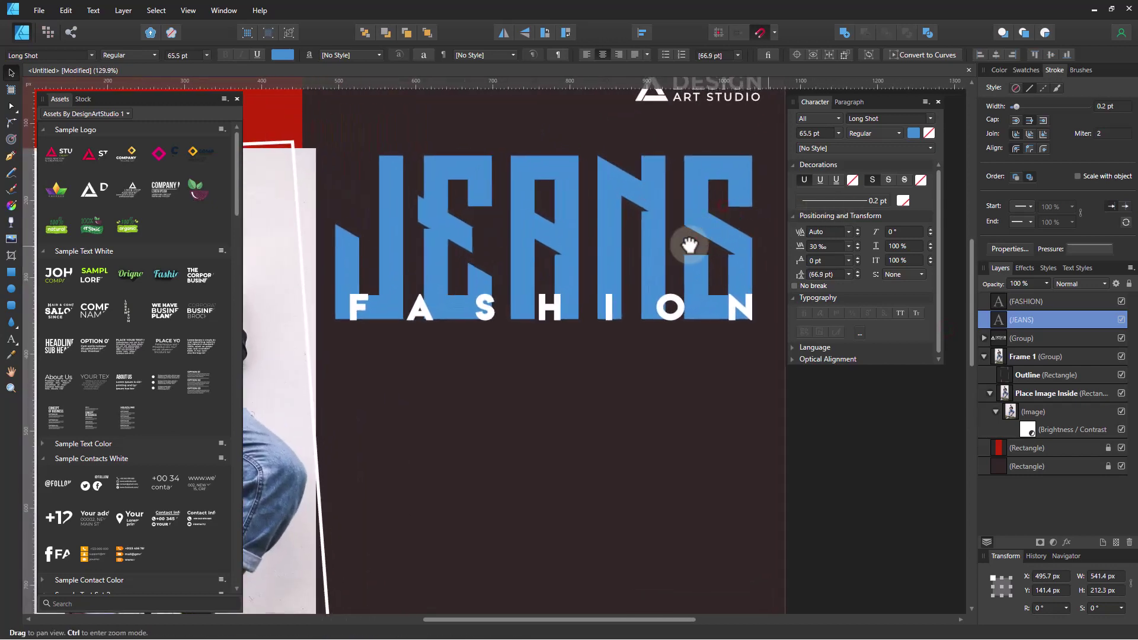
drag(665, 276, 673, 276)
drag(663, 340, 661, 384)
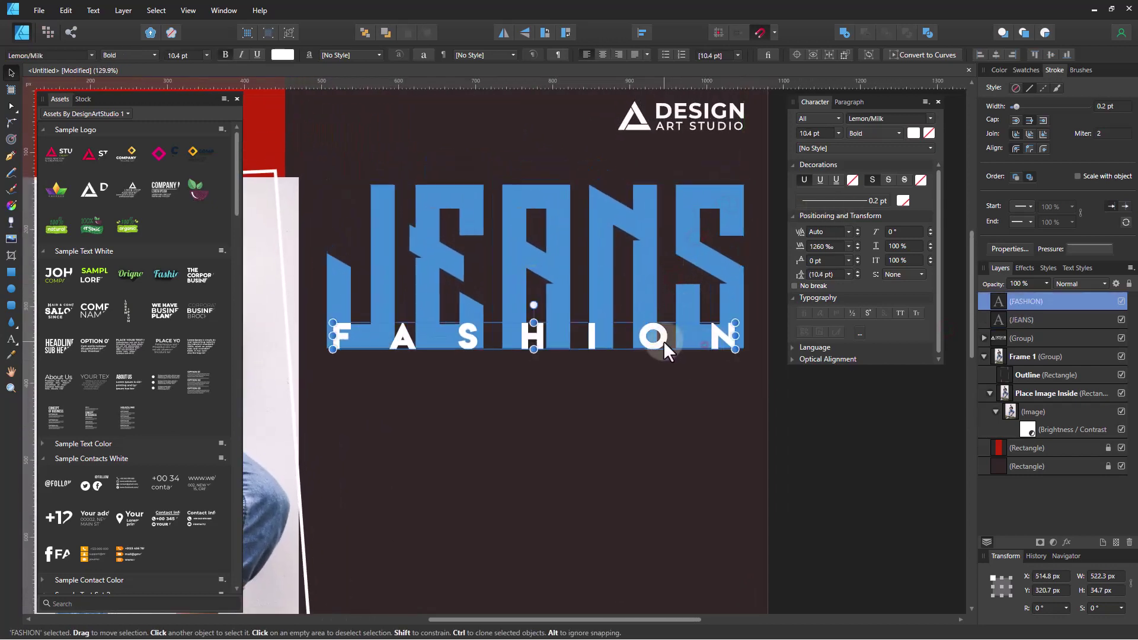
drag(735, 379, 742, 388)
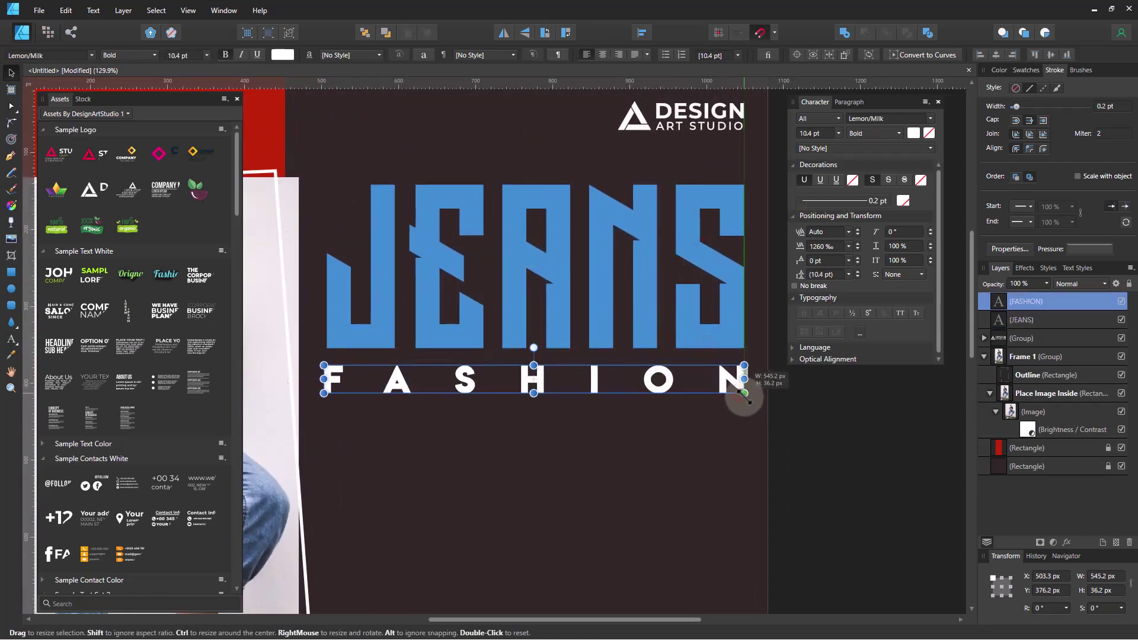
Step: Select JEANS and FASHION together and fine-tune the headline pair's position
shift+click(644, 329)
drag(645, 329, 645, 326)
key(z)
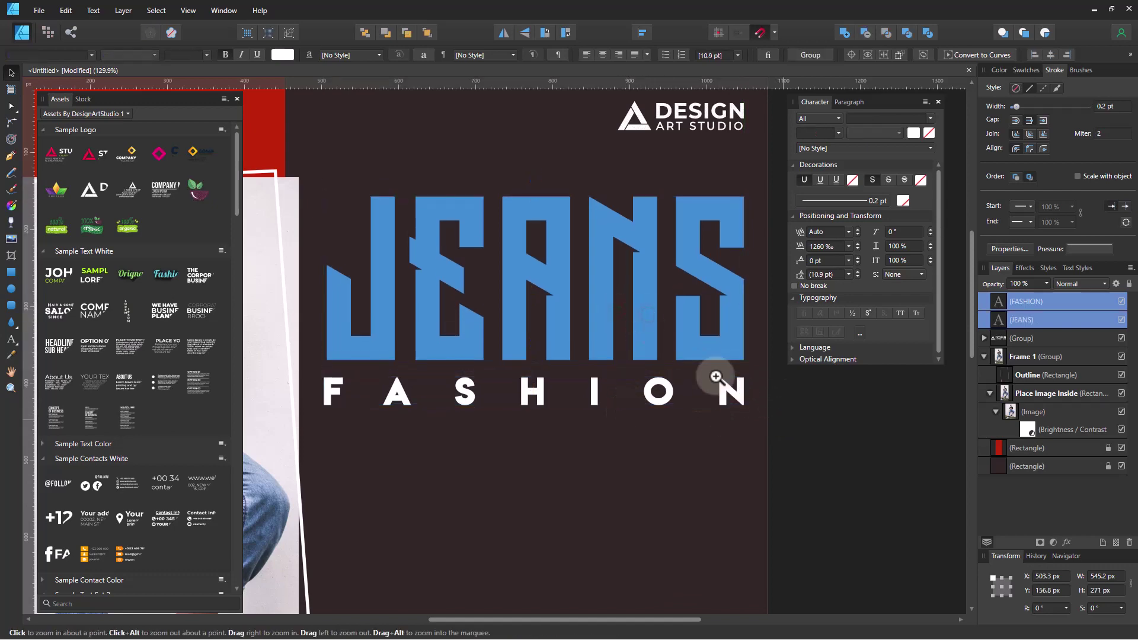
mouse_move(719, 381)
mouse_down()
mouse_move(356, 272)
mouse_move(843, 354)
mouse_up()
drag(661, 355, 704, 381)
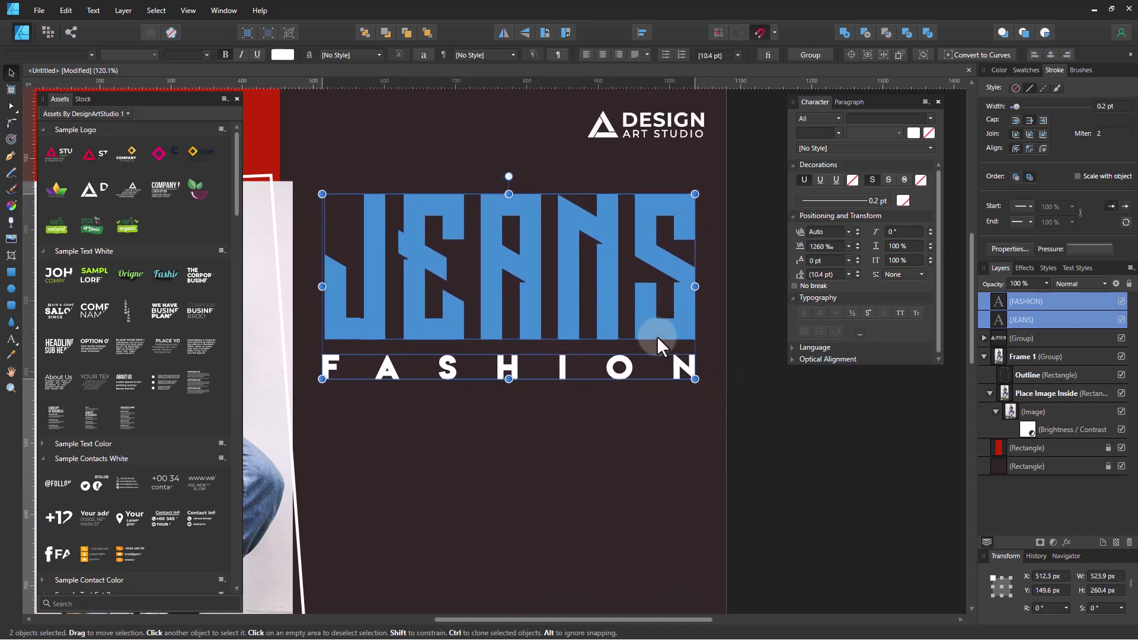
drag(658, 341, 656, 331)
click(773, 406)
scroll(569, 296, down, 4)
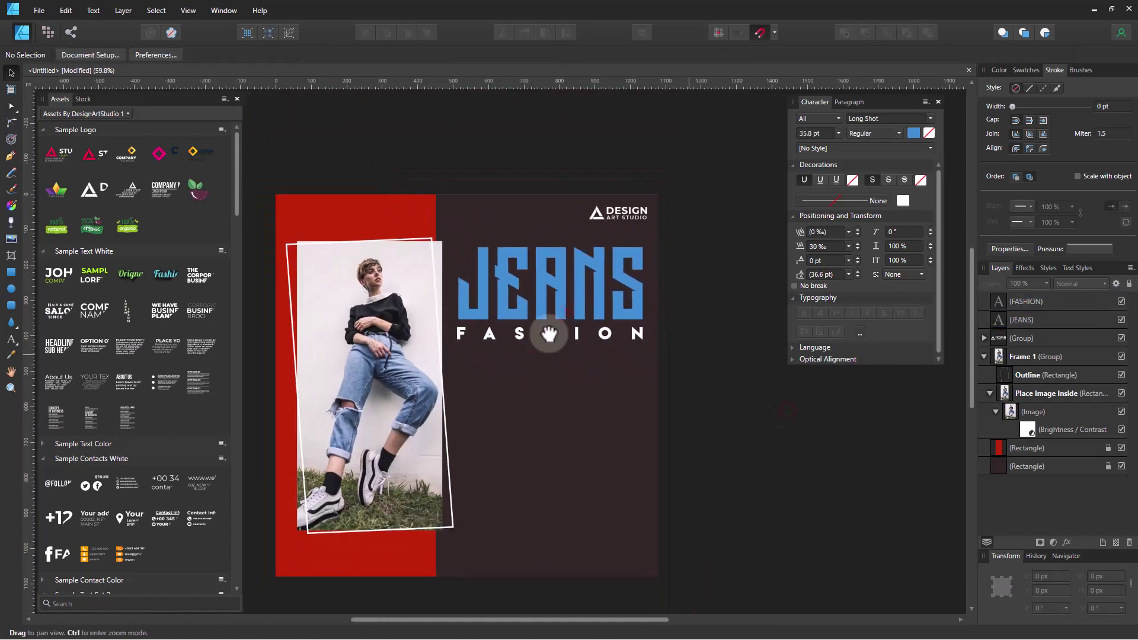
click(647, 320)
key(shift+Down)
key(shift+Down)
key(shift+Down)
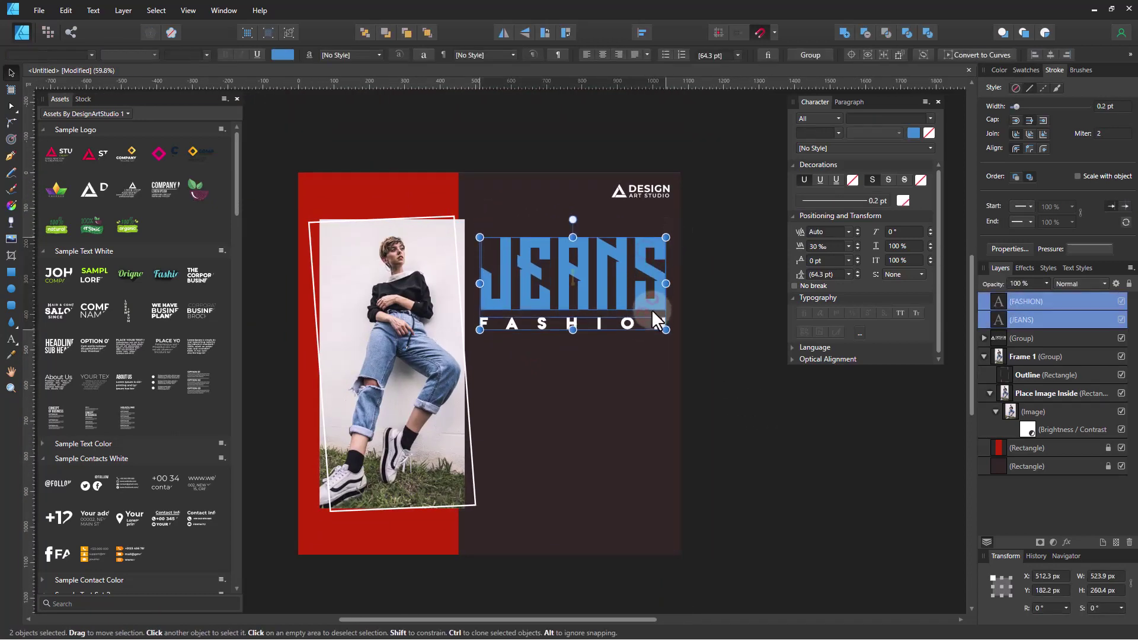
click(679, 357)
drag(665, 357, 671, 358)
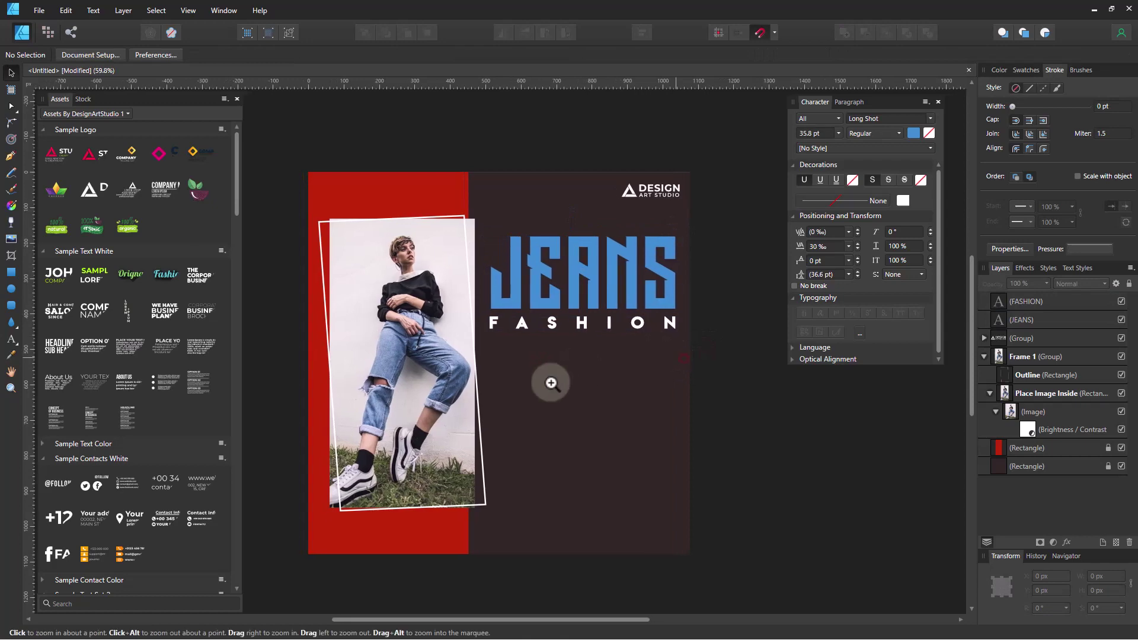
scroll(554, 385, up, 1)
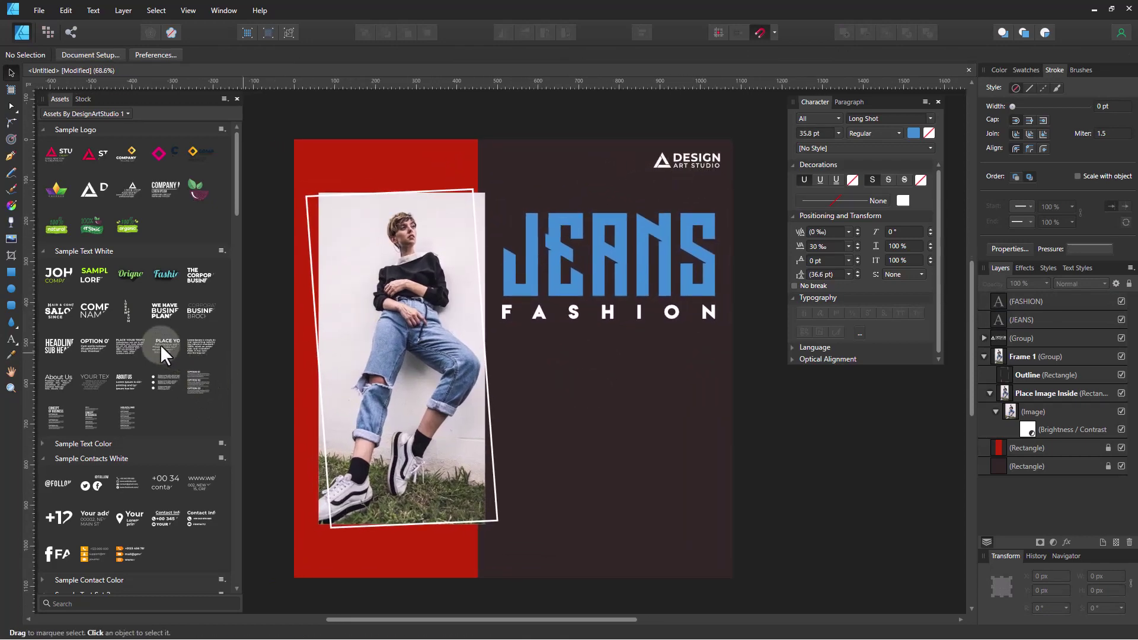
Step: Place the 'PLACE YOUR TEXT HERE' text block under FASHION and right-align its paragraph
drag(160, 343, 624, 388)
scroll(676, 389, up, 5)
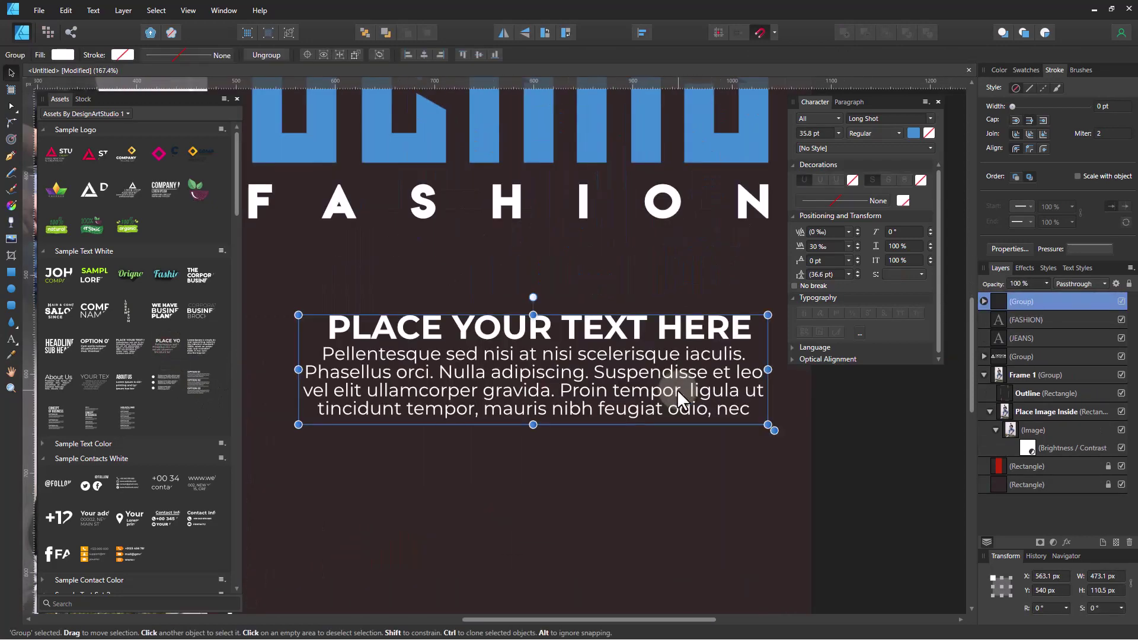
scroll(677, 389, down, 3)
drag(576, 346, 585, 325)
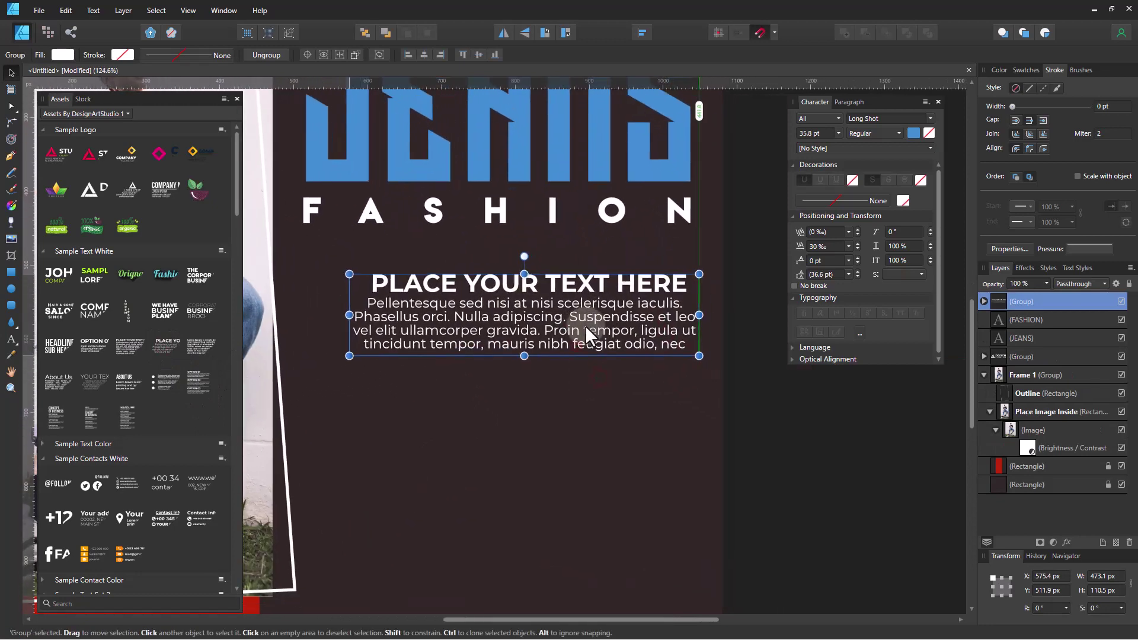
double_click(633, 304)
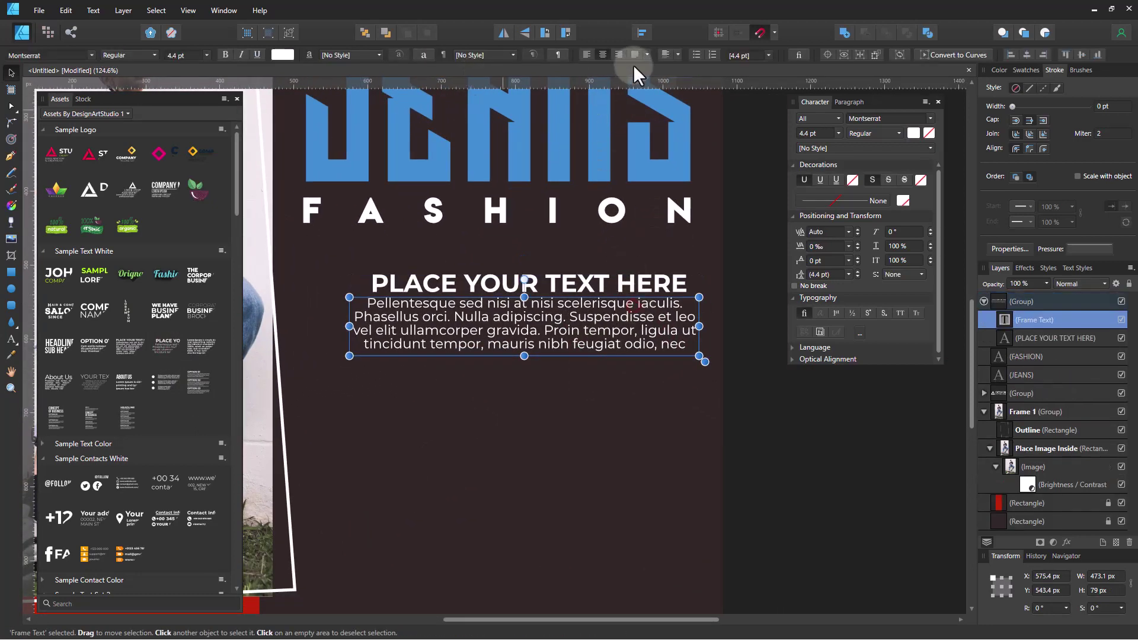
click(618, 54)
Step: Narrow and lengthen the paragraph frame, and line the heading up with its right edge
drag(349, 326, 371, 326)
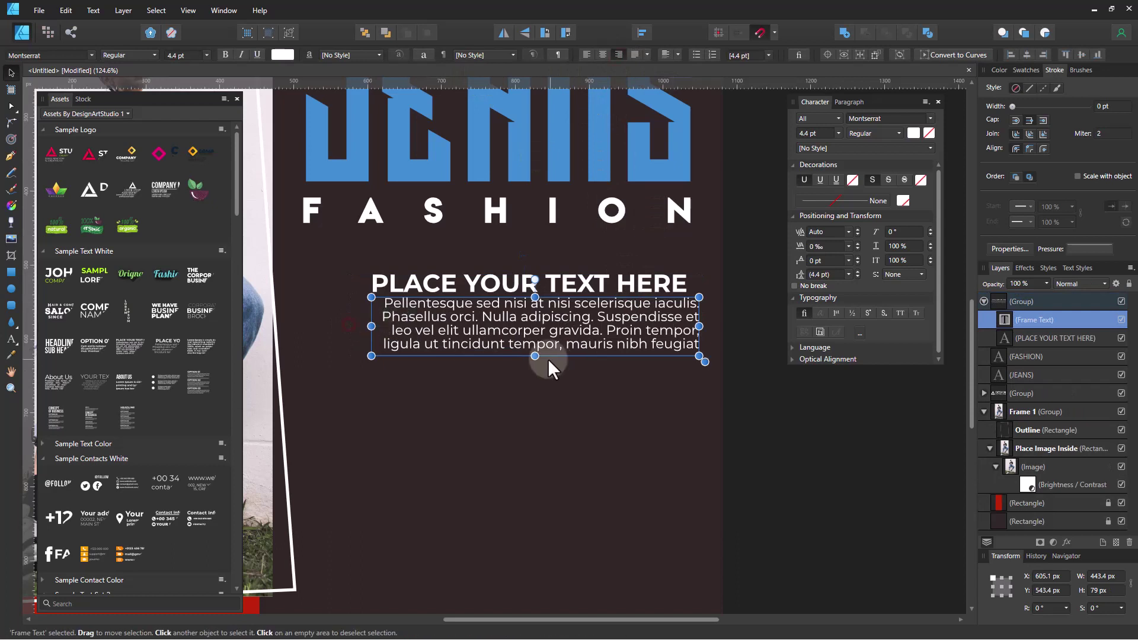
drag(535, 355, 534, 385)
drag(370, 339, 375, 340)
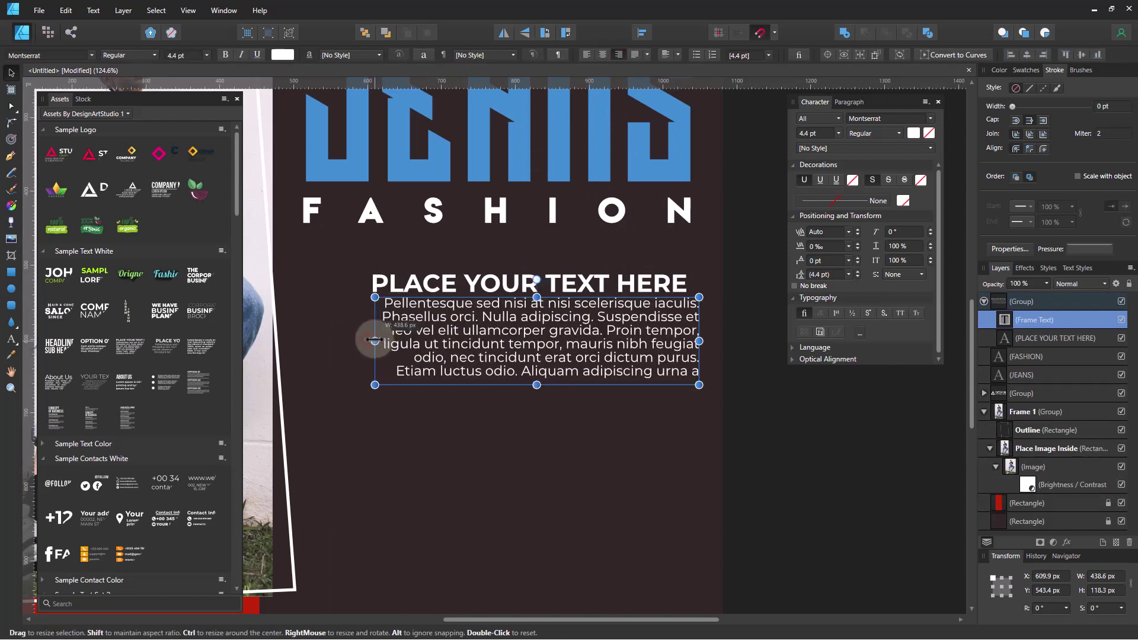
click(530, 283)
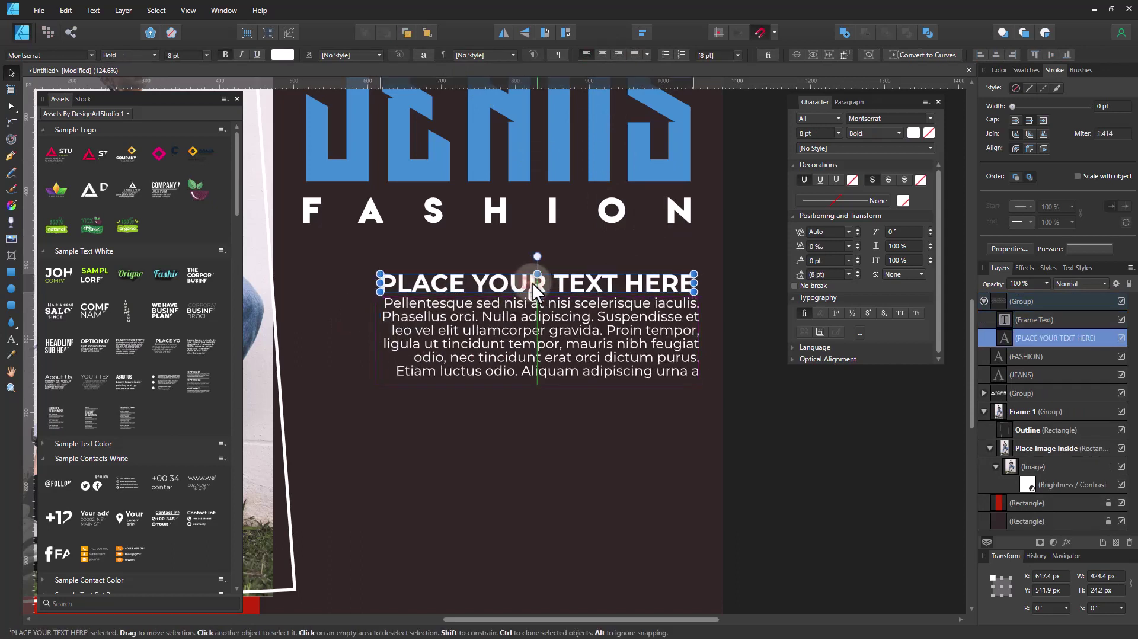
drag(527, 282, 535, 282)
Step: Try moving and shrinking the heading and body text group, undoing the resize
click(667, 332)
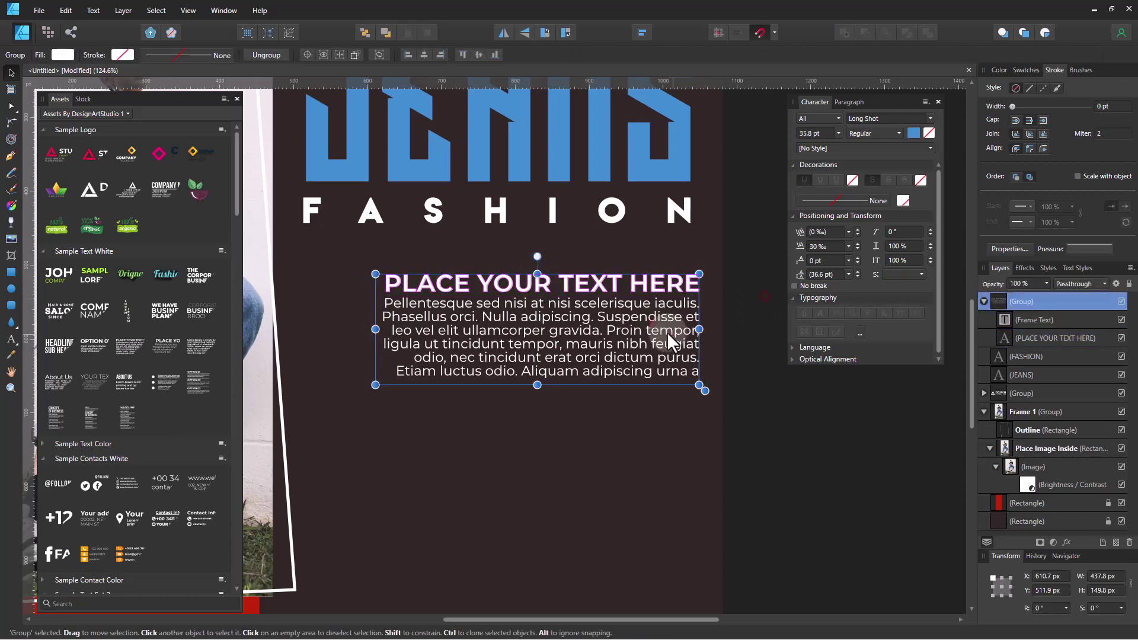
drag(666, 332, 656, 325)
key(ctrl+z)
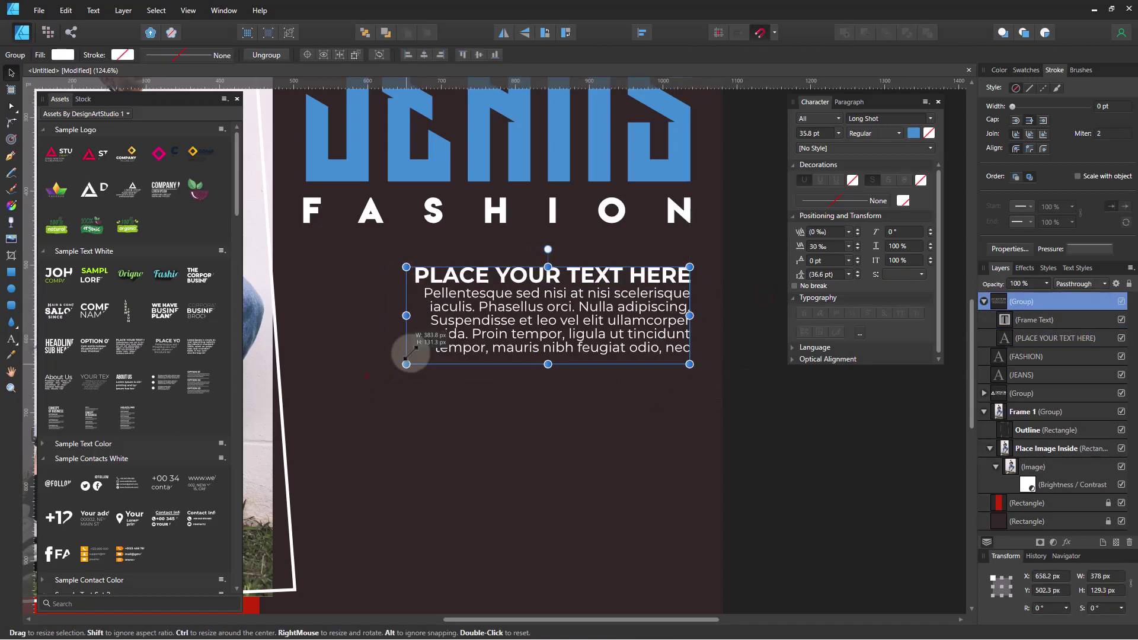
key(ctrl+shift+z)
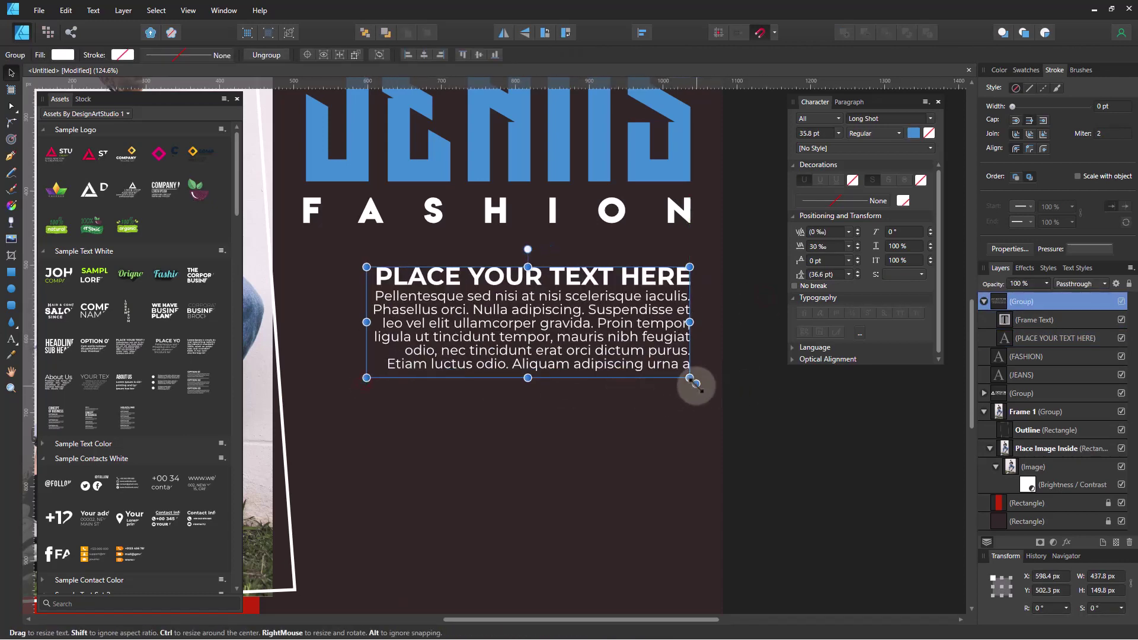
drag(694, 383, 594, 330)
key(ctrl+z)
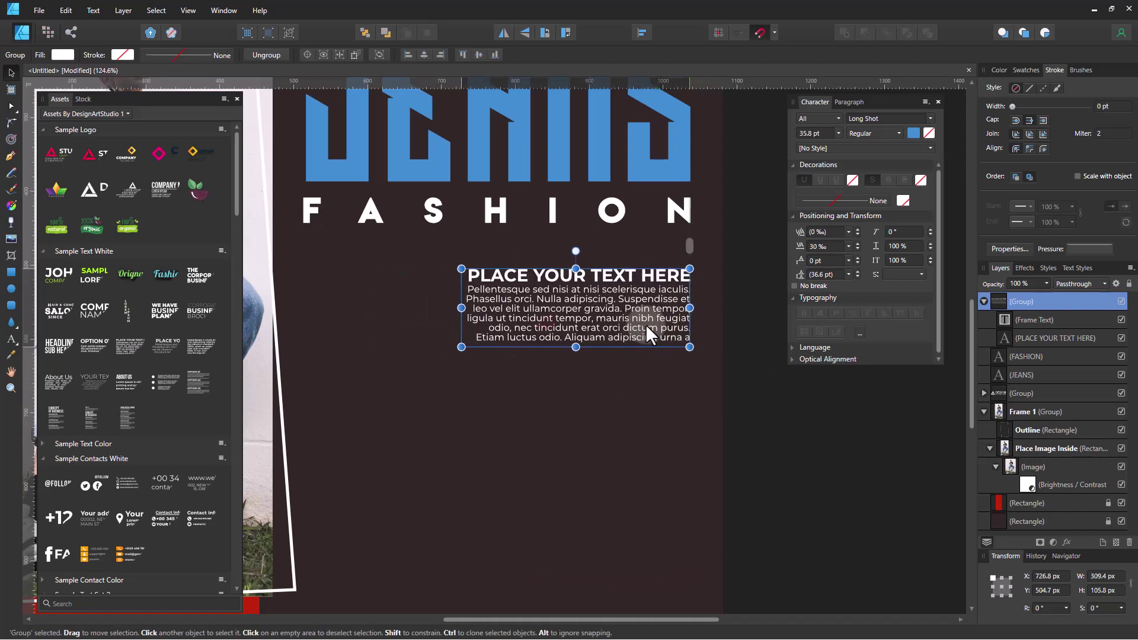
Step: Widen the body text frame to the left and extend it down to show more lines
click(491, 316)
drag(468, 315, 387, 316)
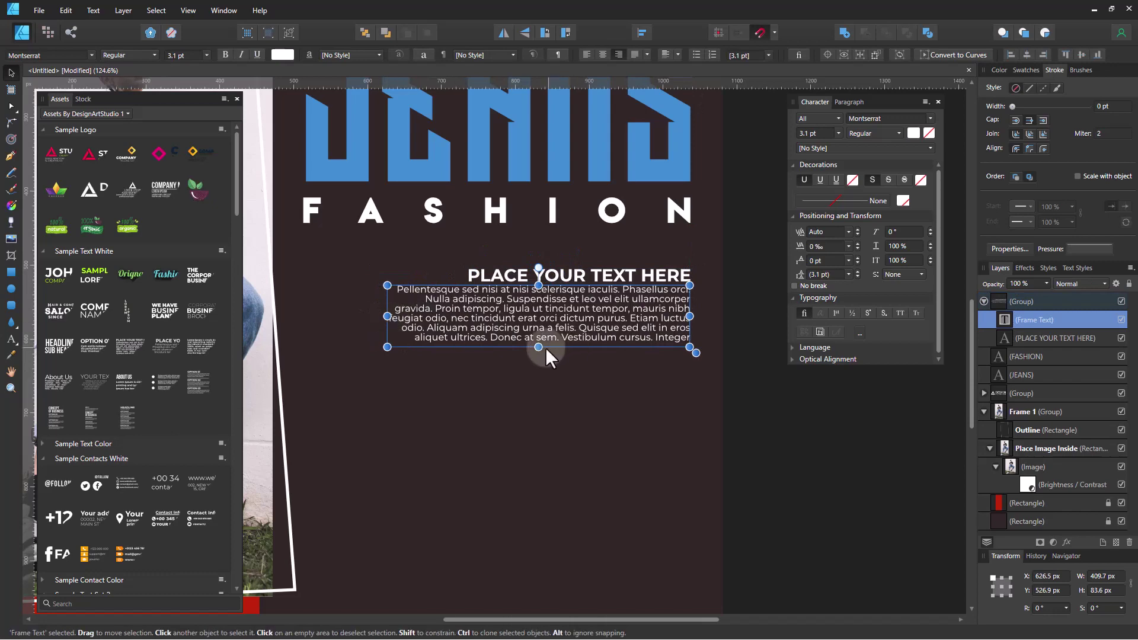
drag(538, 347, 538, 371)
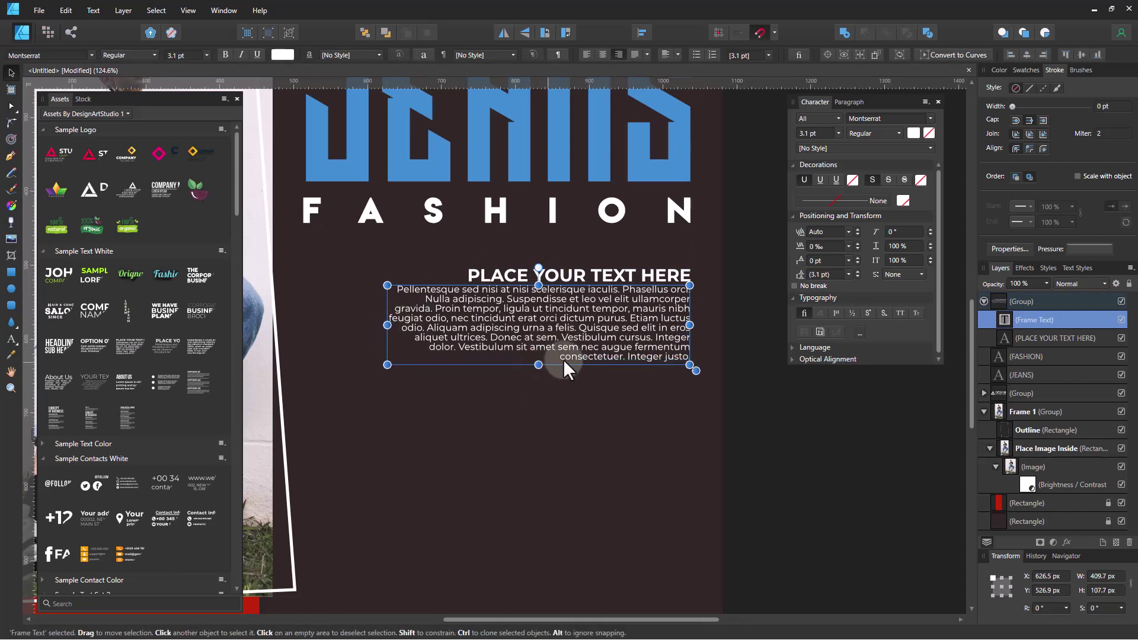
ctrl+scroll(620, 342, down, 2)
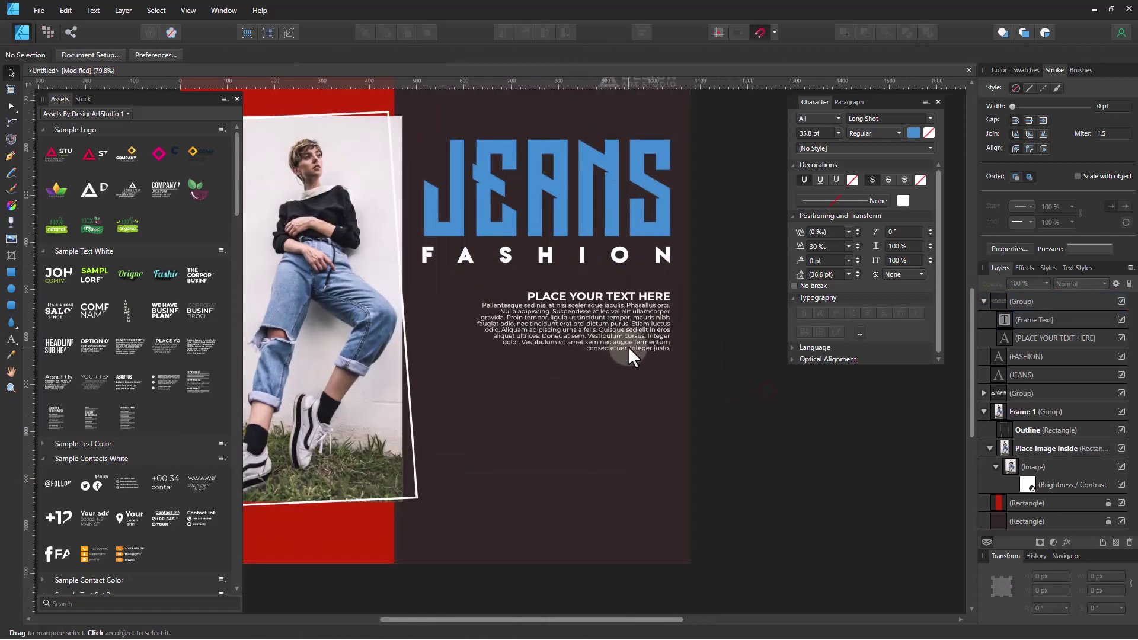
Step: Justify the body paragraph with its last line aligned right
click(634, 56)
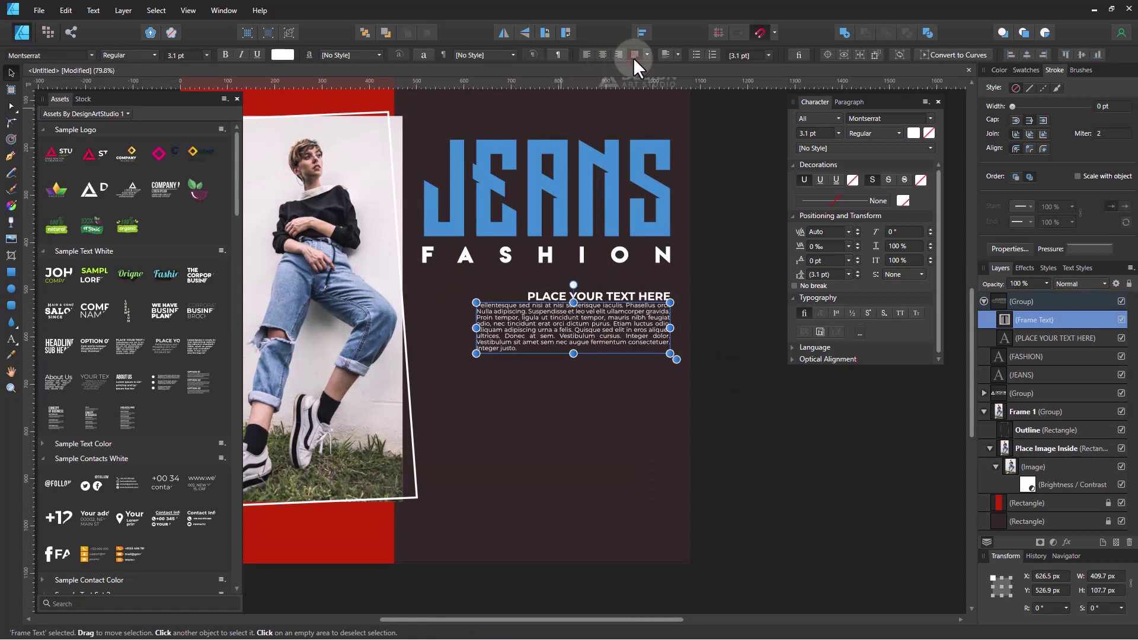
click(646, 55)
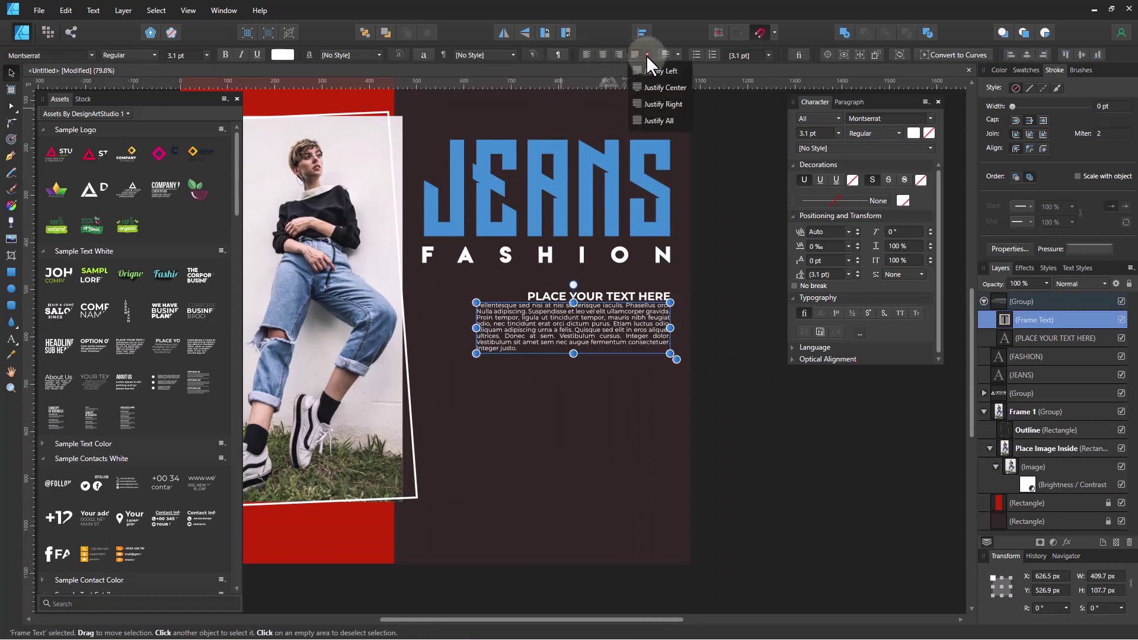
click(670, 119)
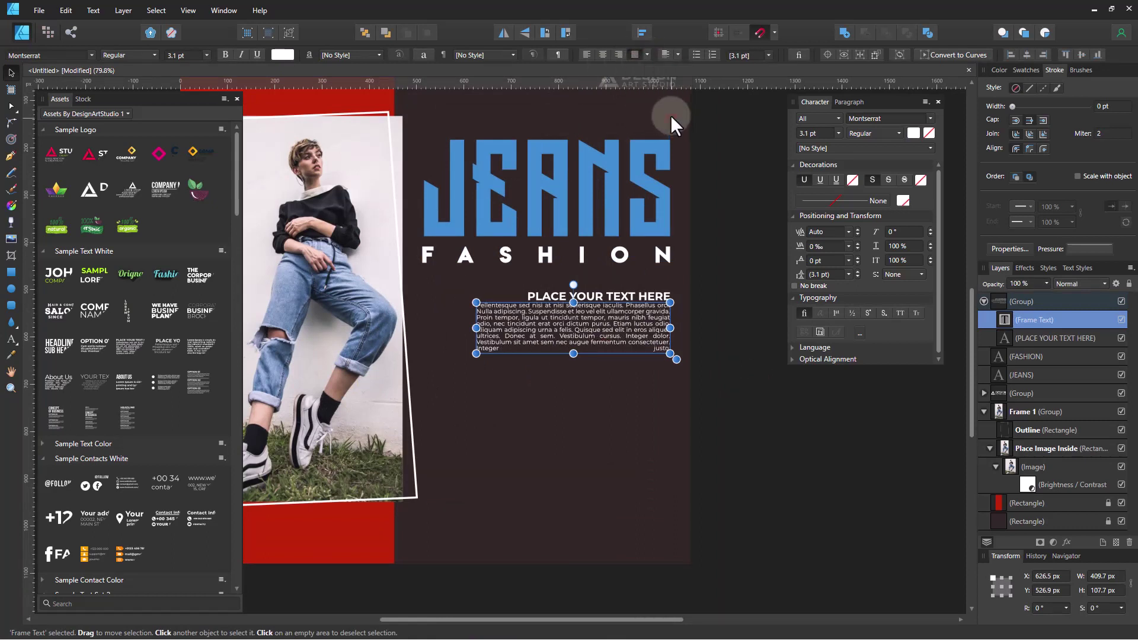
click(653, 55)
click(665, 107)
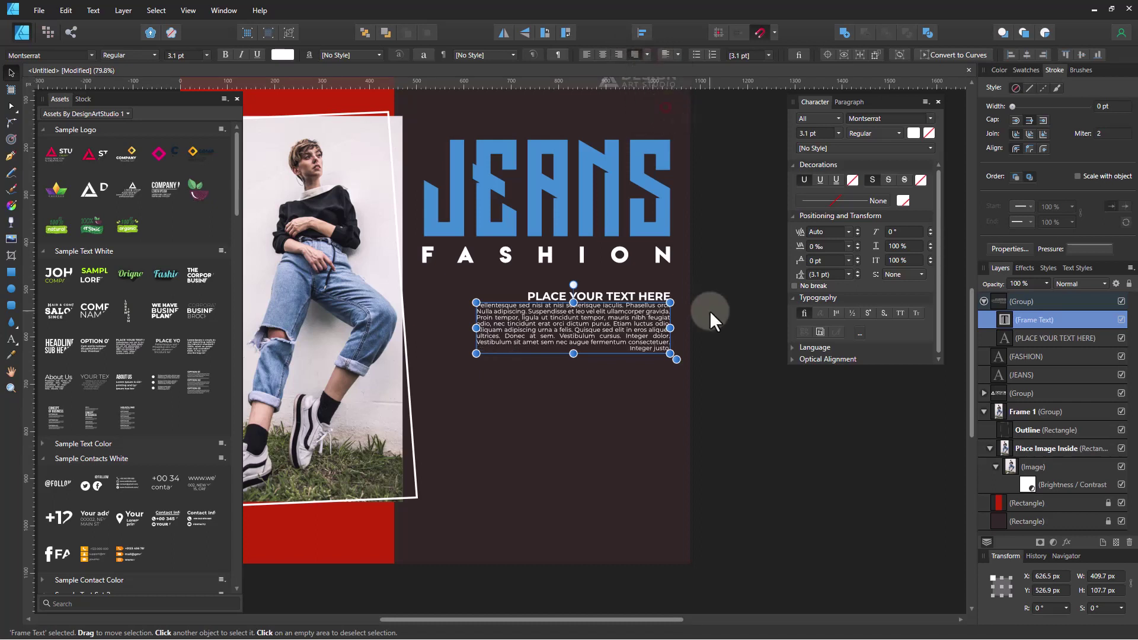
click(714, 321)
Step: Narrow the body text frame slightly from its left side and check the page at full and actual size
click(564, 322)
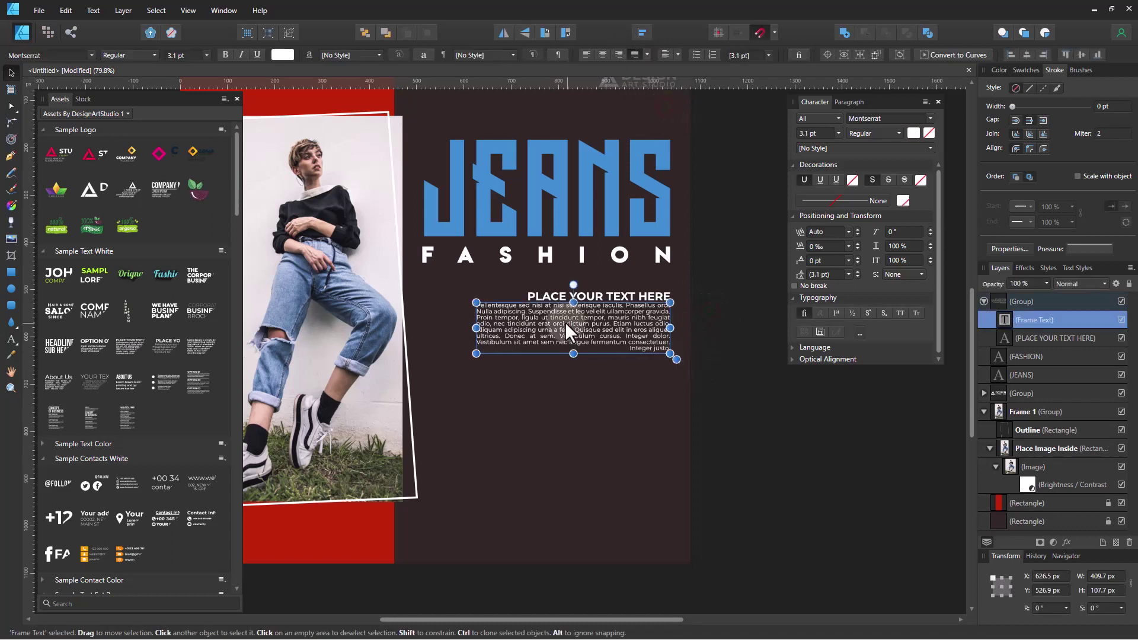
drag(475, 328, 482, 328)
click(740, 405)
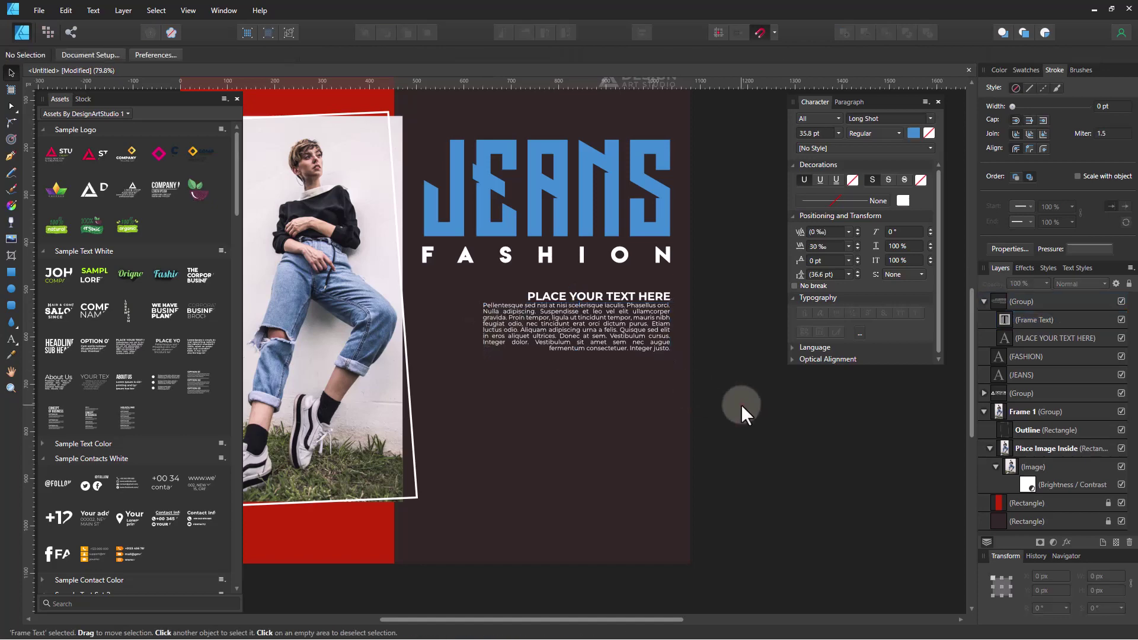
click(650, 339)
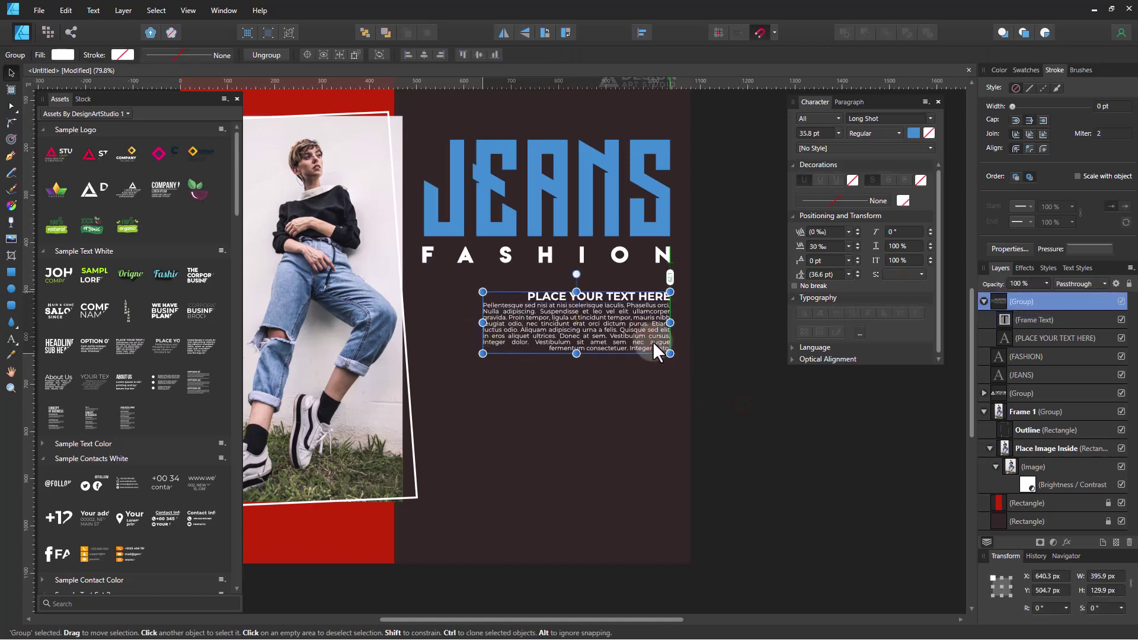
click(691, 419)
key(ctrl+0)
key(ctrl+1)
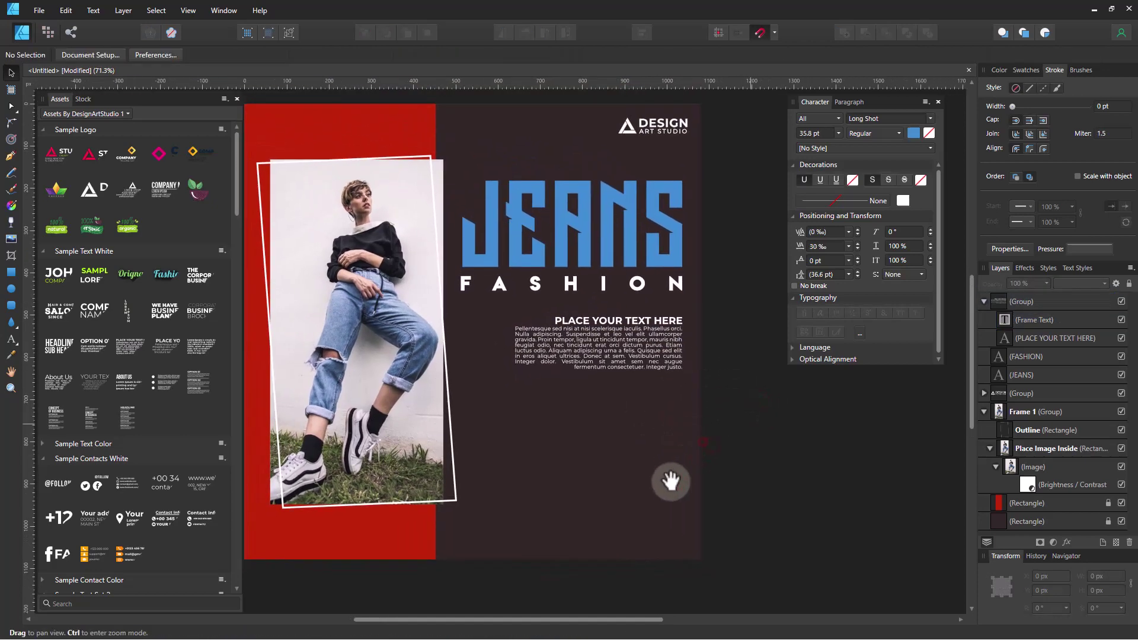
Step: Place an orange SHOP NOW button from Assets below the body text and fine-tune its size
scroll(169, 484, down, 5)
scroll(158, 482, down, 5)
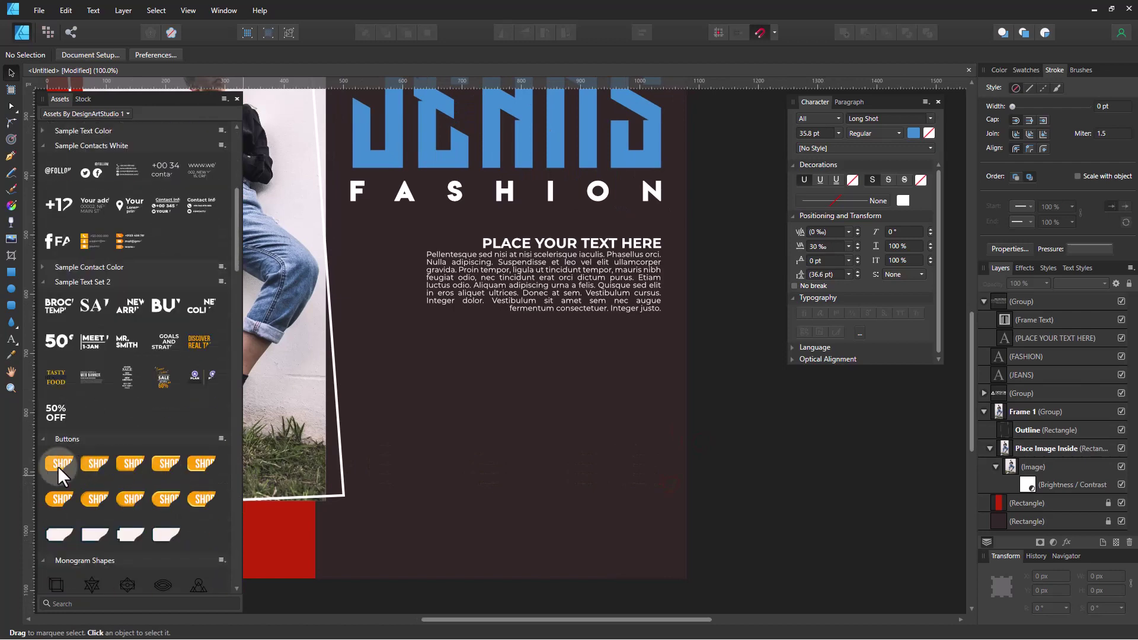
drag(58, 466, 585, 365)
scroll(585, 365, up, 3)
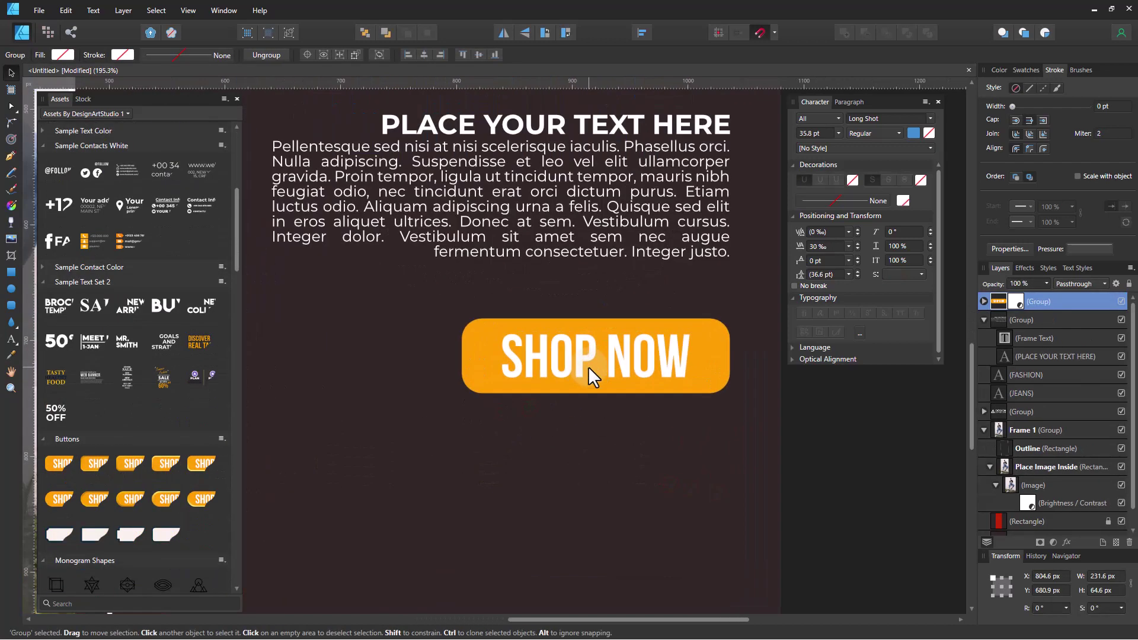
scroll(587, 365, up, 2)
drag(431, 389, 467, 385)
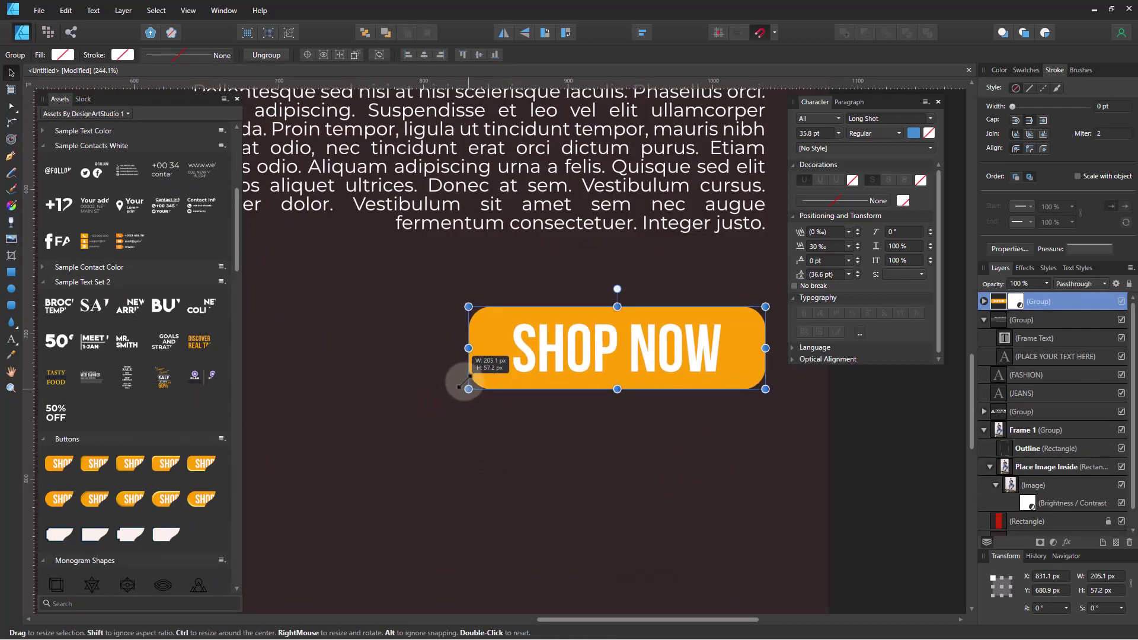
scroll(502, 373, down, 3)
scroll(502, 373, down, 3)
drag(567, 395, 562, 396)
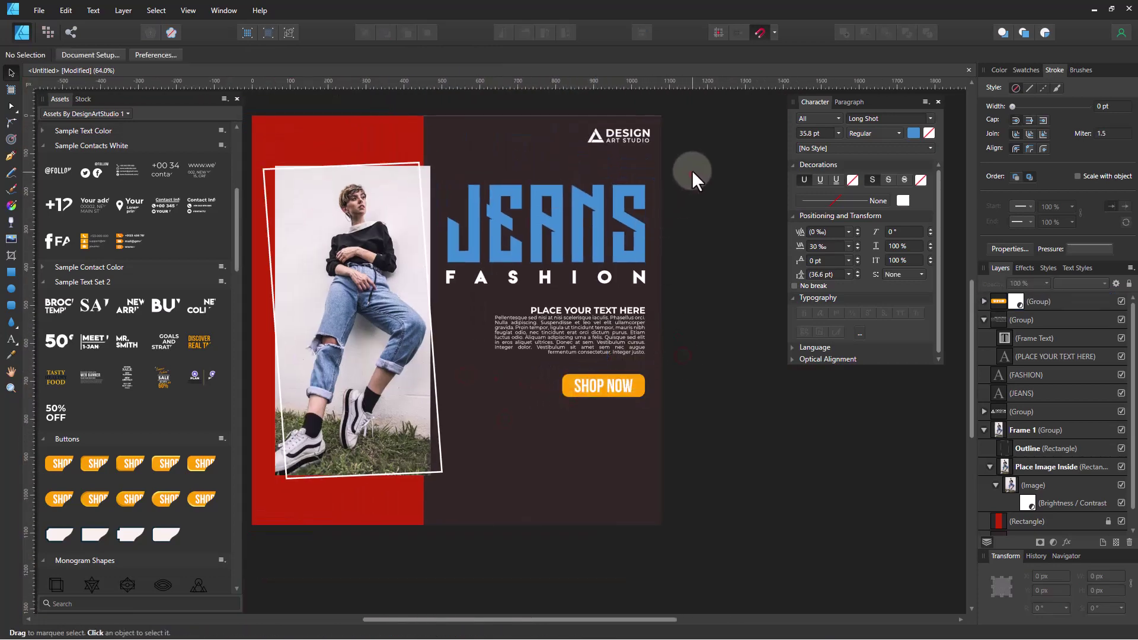
Step: Move the headline, text and button down together, then zoom in on the poster's right side
mouse_move(691, 170)
mouse_down()
mouse_move(483, 325)
mouse_move(547, 340)
mouse_up()
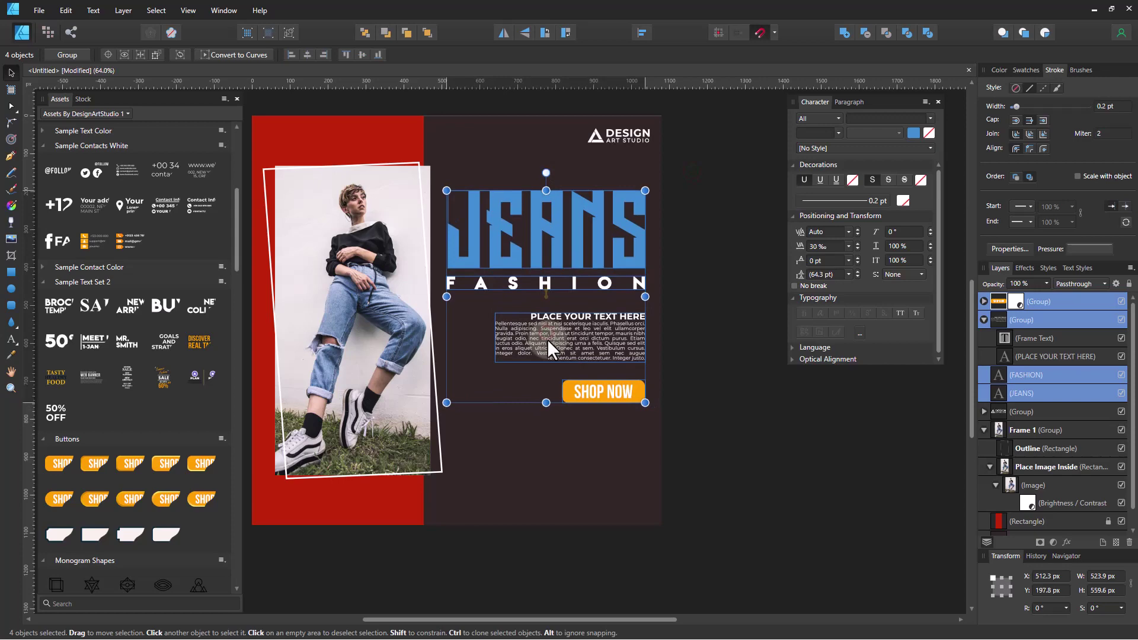
click(636, 139)
click(680, 282)
drag(681, 282, 704, 497)
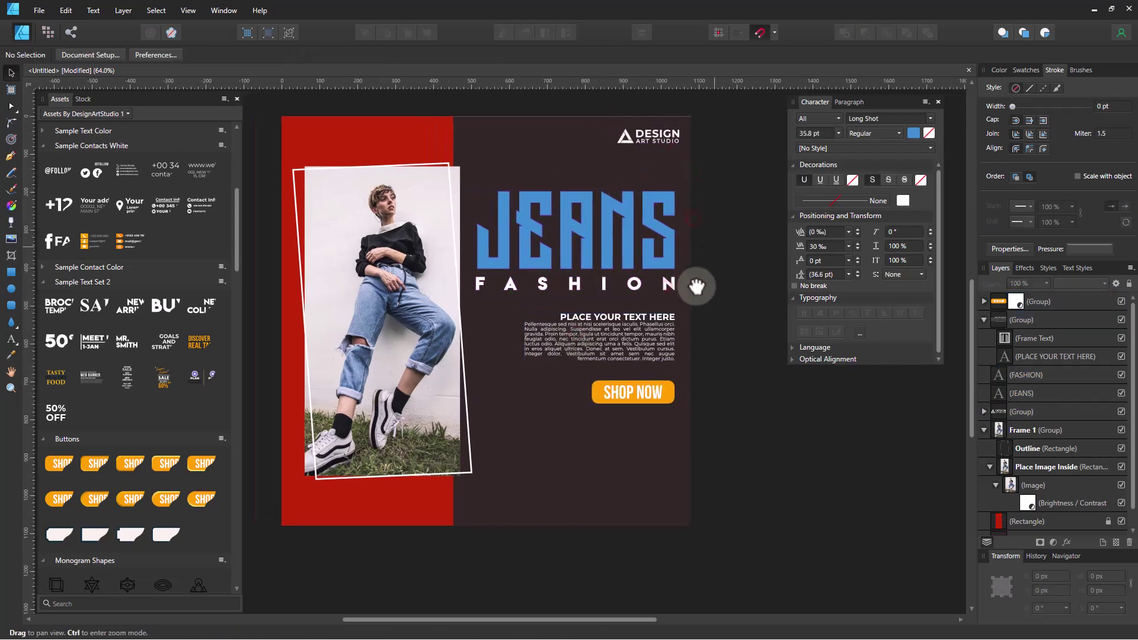
scroll(704, 497, up, 2)
scroll(571, 497, down, 3)
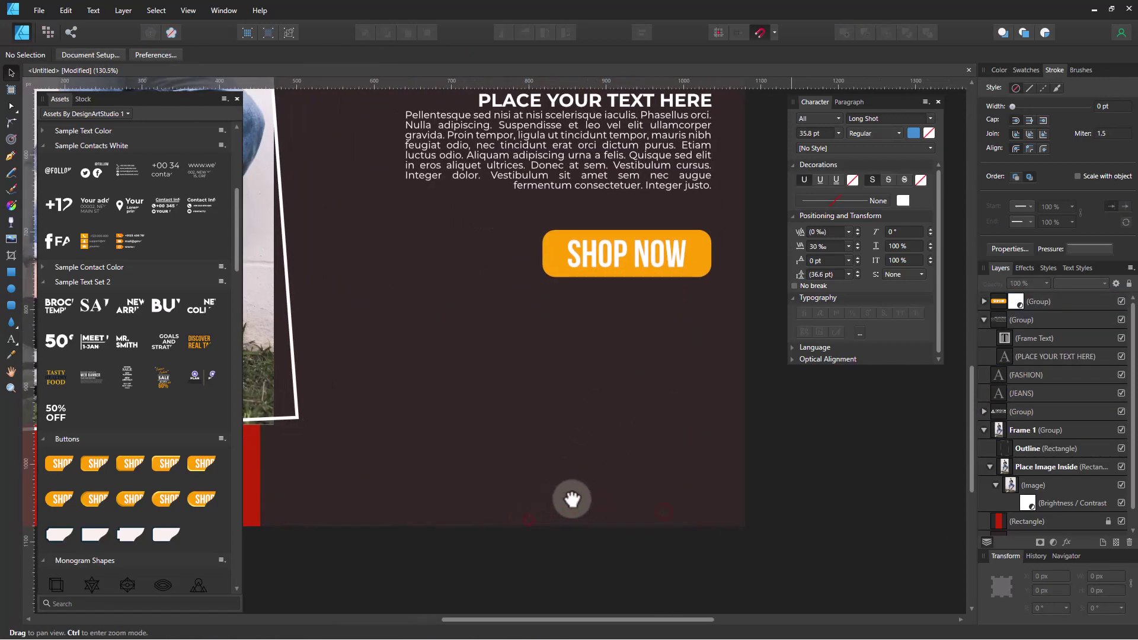
key(v)
mouse_move(91, 312)
mouse_down()
mouse_move(512, 434)
mouse_move(592, 438)
mouse_up()
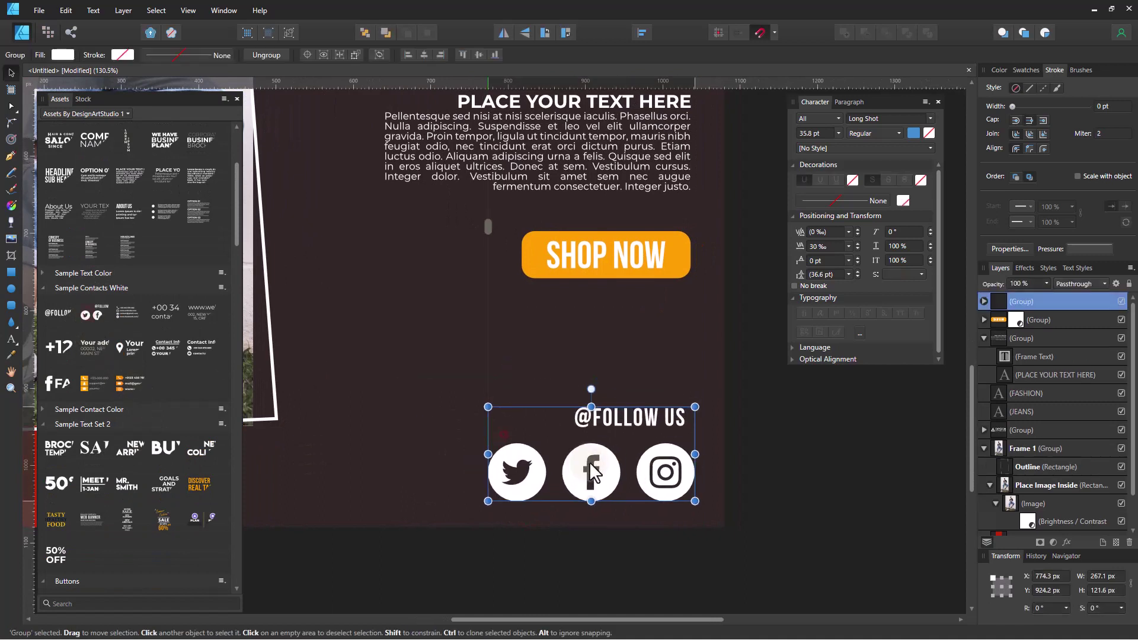
drag(490, 399, 587, 435)
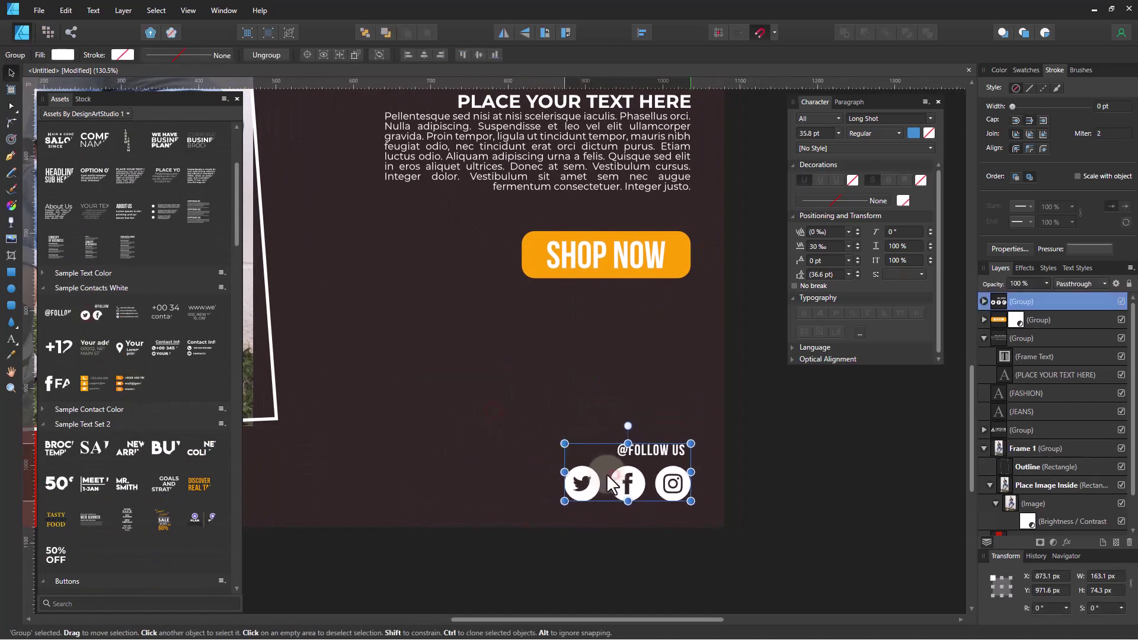
double_click(634, 457)
drag(636, 464, 624, 462)
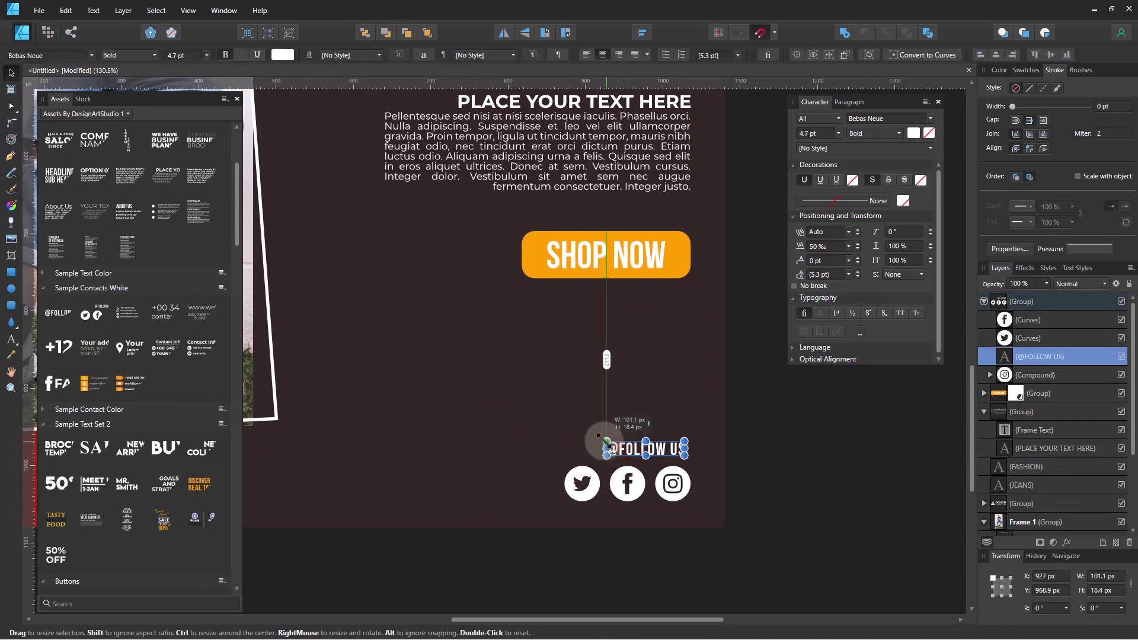
click(673, 482)
drag(564, 440, 537, 427)
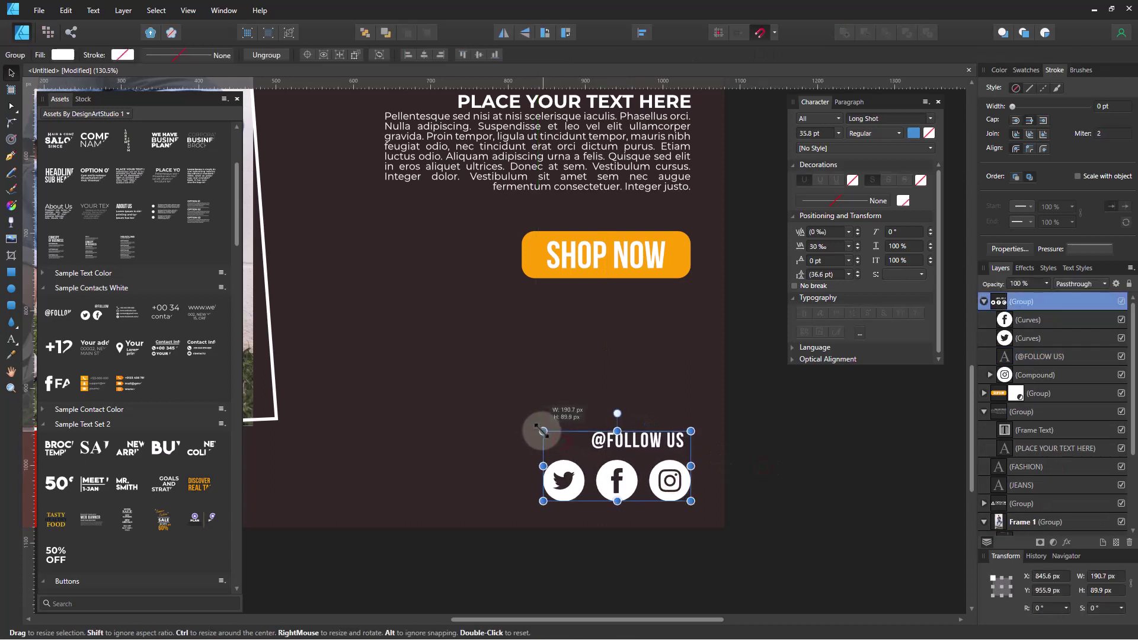
Step: Zoom out to the whole poster and move the DESIGN ART STUDIO logo slightly down
click(745, 456)
click(643, 461)
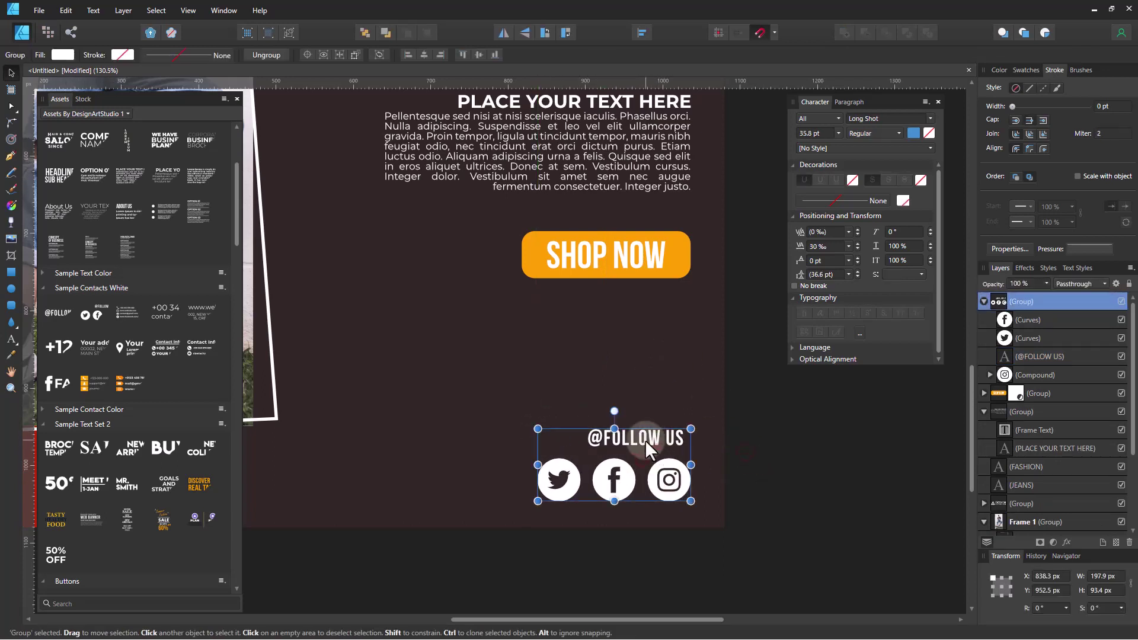
click(787, 452)
key(z)
mouse_move(819, 458)
mouse_down()
mouse_move(641, 440)
mouse_move(686, 459)
mouse_up()
click(657, 155)
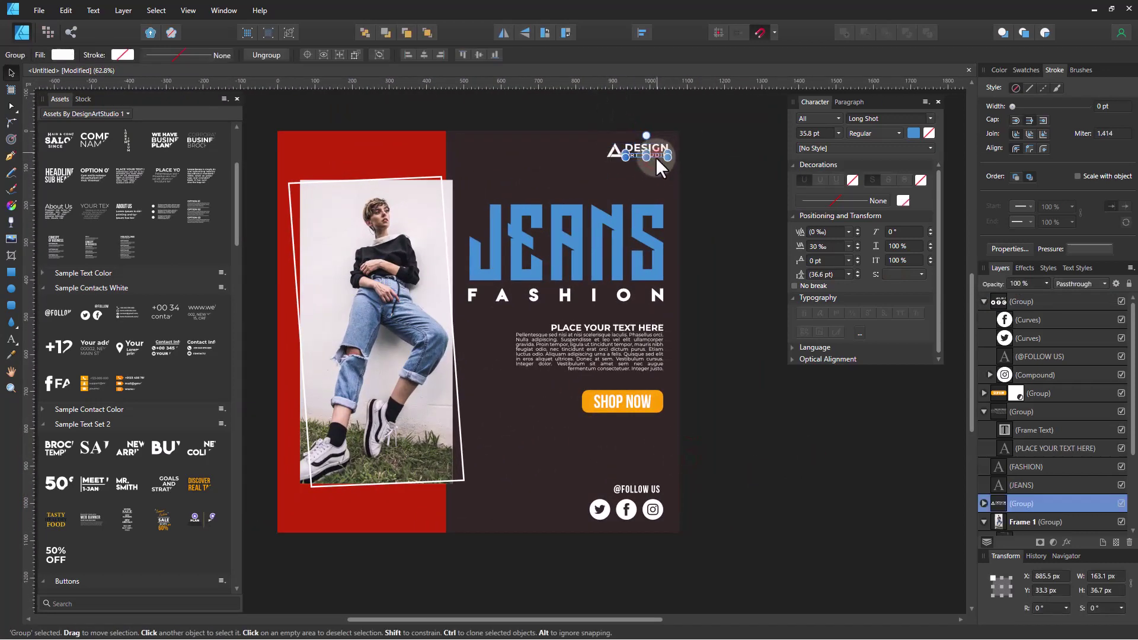
drag(656, 152, 656, 157)
click(690, 208)
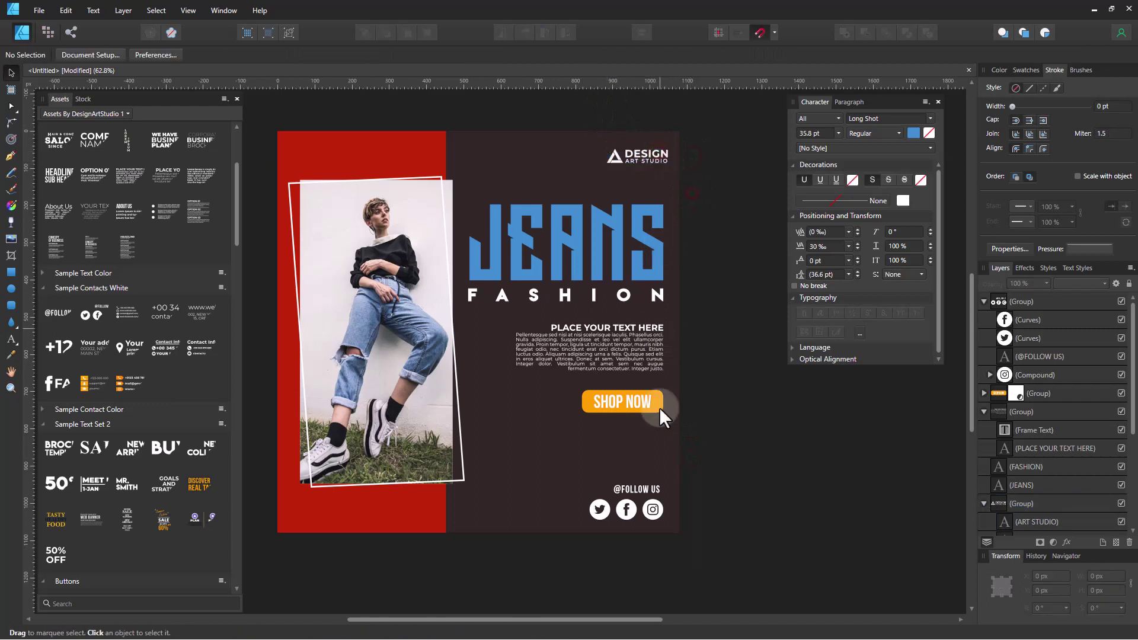
Step: Shrink the social icons into the bottom-right corner and check the JEANS, FASHION, text and button alignment
click(659, 511)
drag(590, 483, 596, 483)
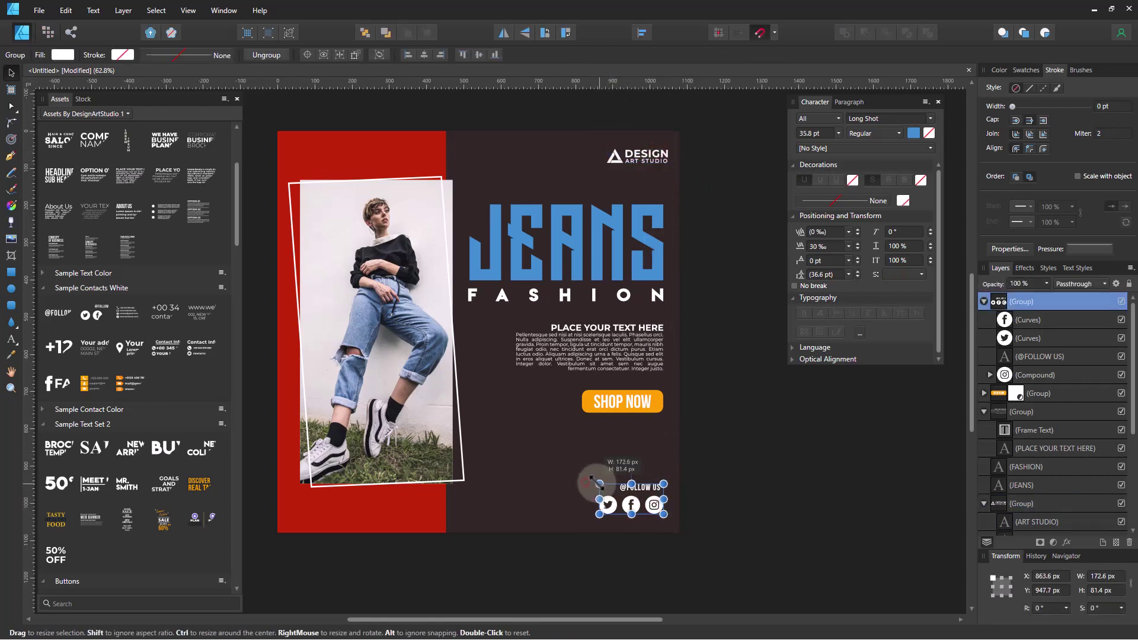
drag(675, 188, 399, 443)
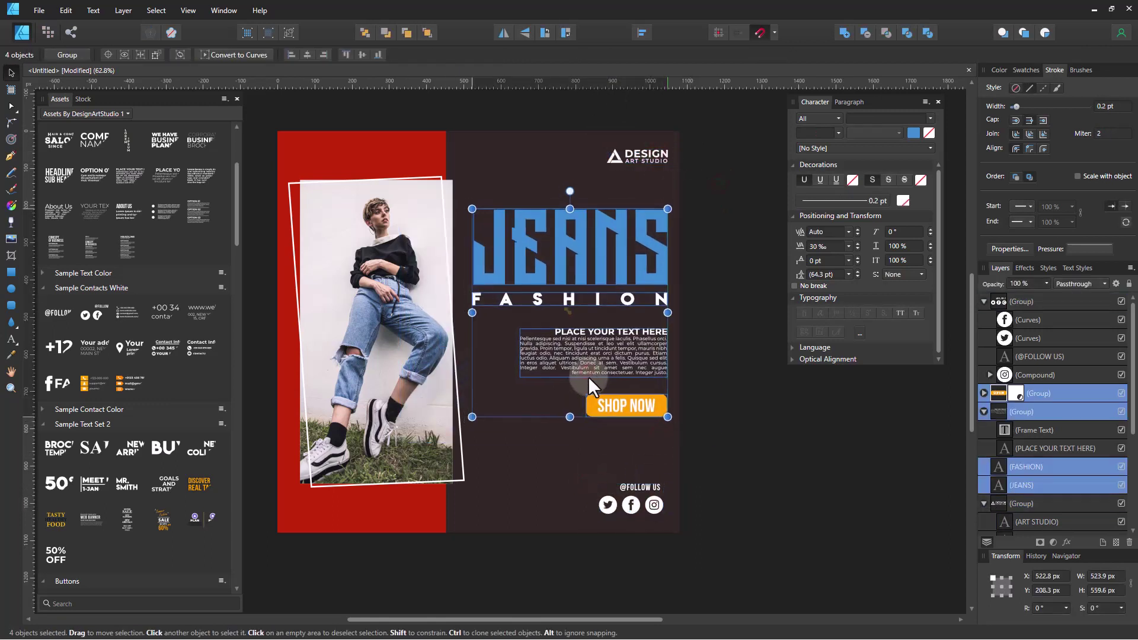
click(703, 371)
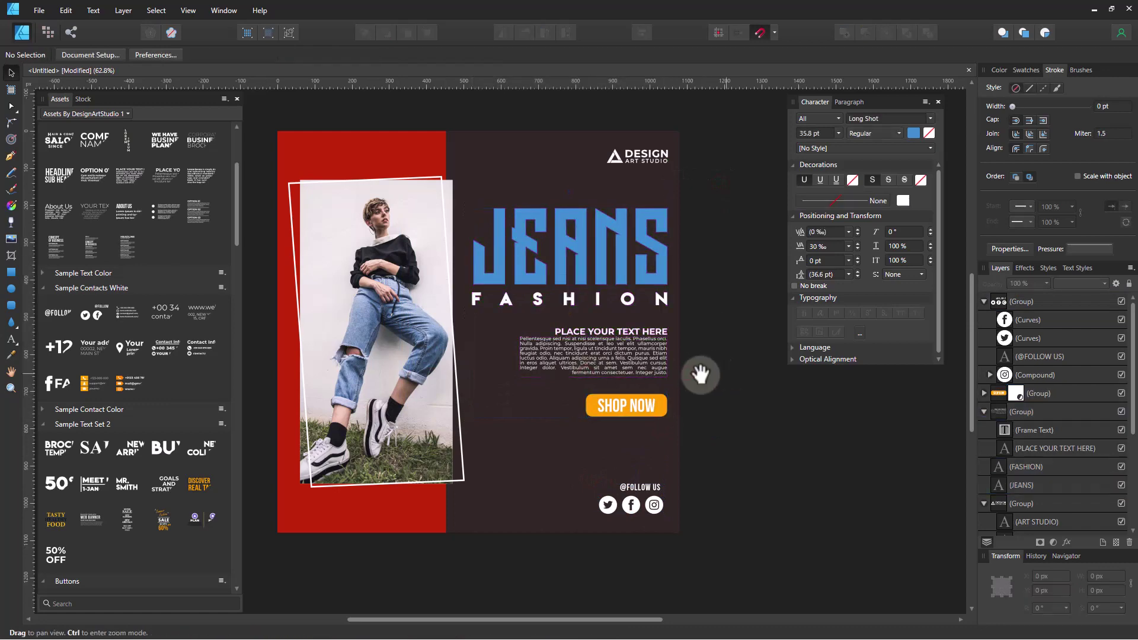
scroll(699, 375, up, 2)
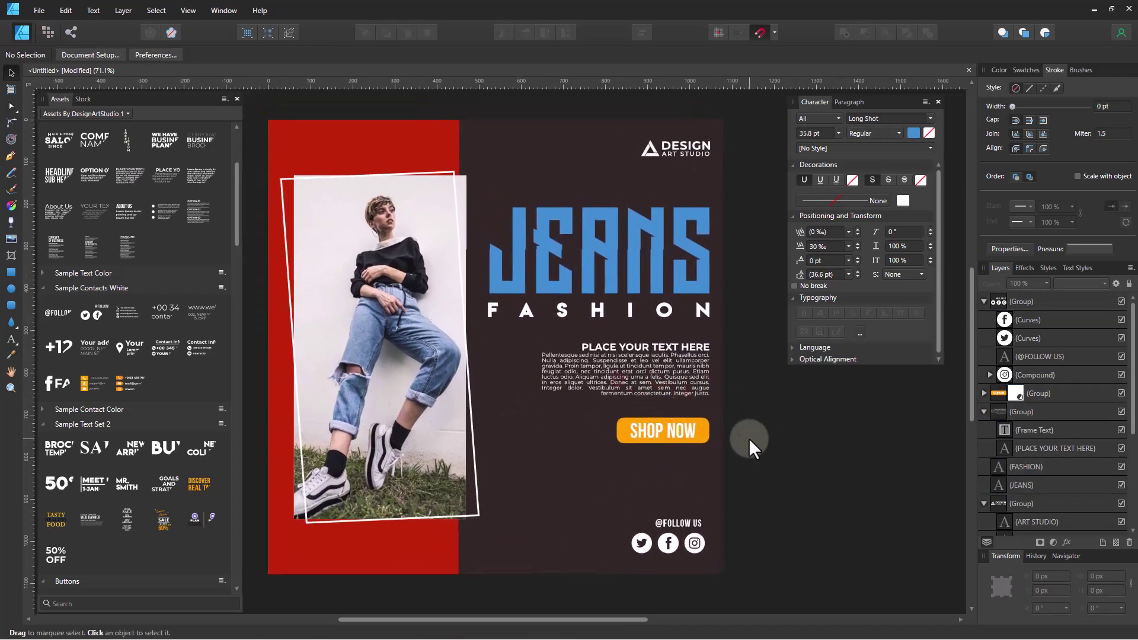